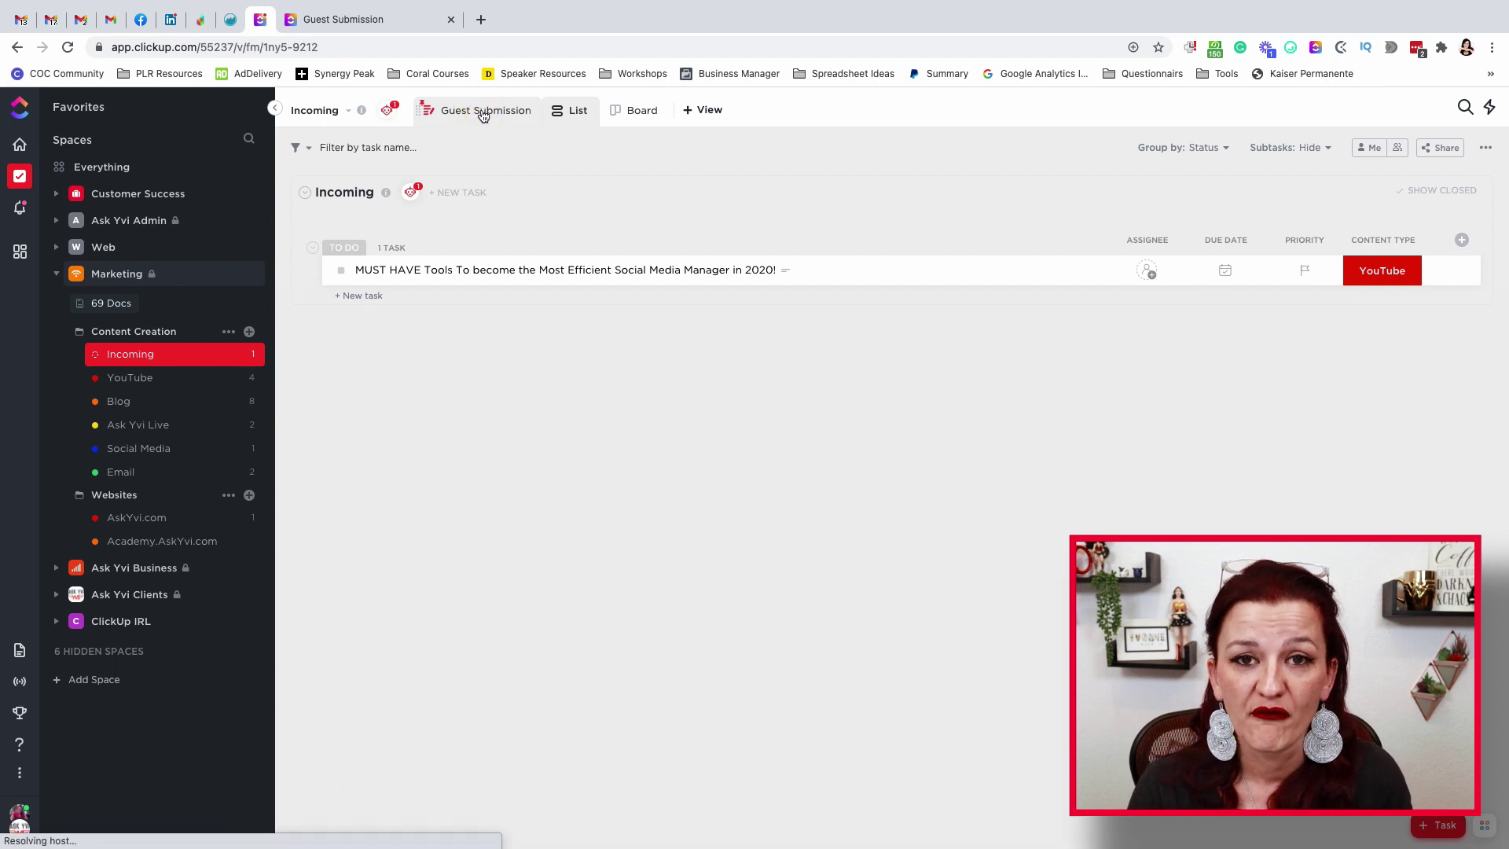
Step: Open the Guest Submission form editor and review its introduction text and First Name question
{"action": "left_click", "coordinate": [484, 114]}
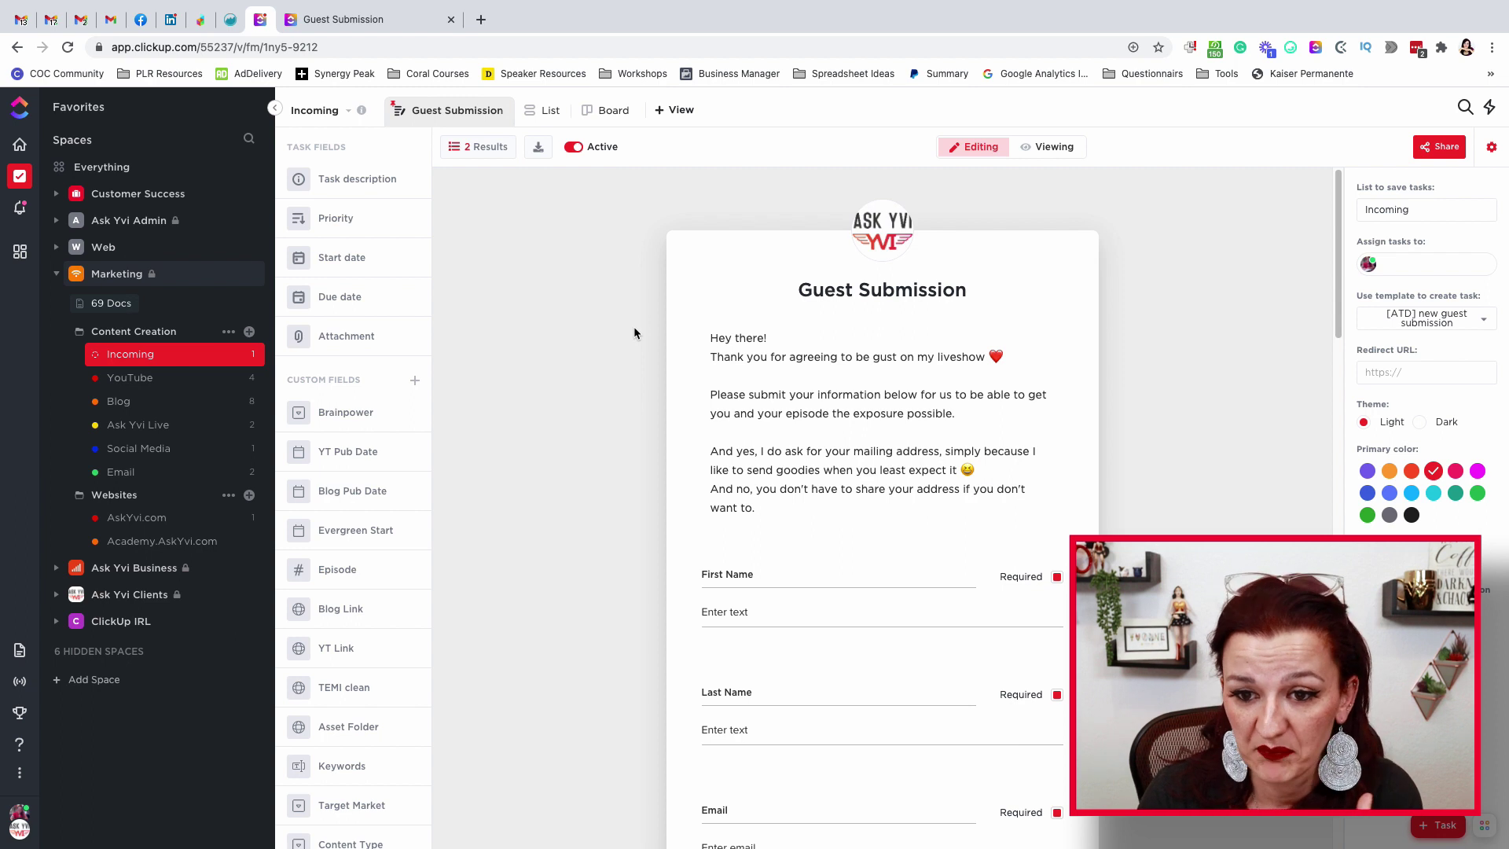
{"action": "left_click", "coordinate": [762, 353]}
{"action": "scroll", "coordinate": [1098, 396], "scroll_direction": "down", "scroll_amount": 2}
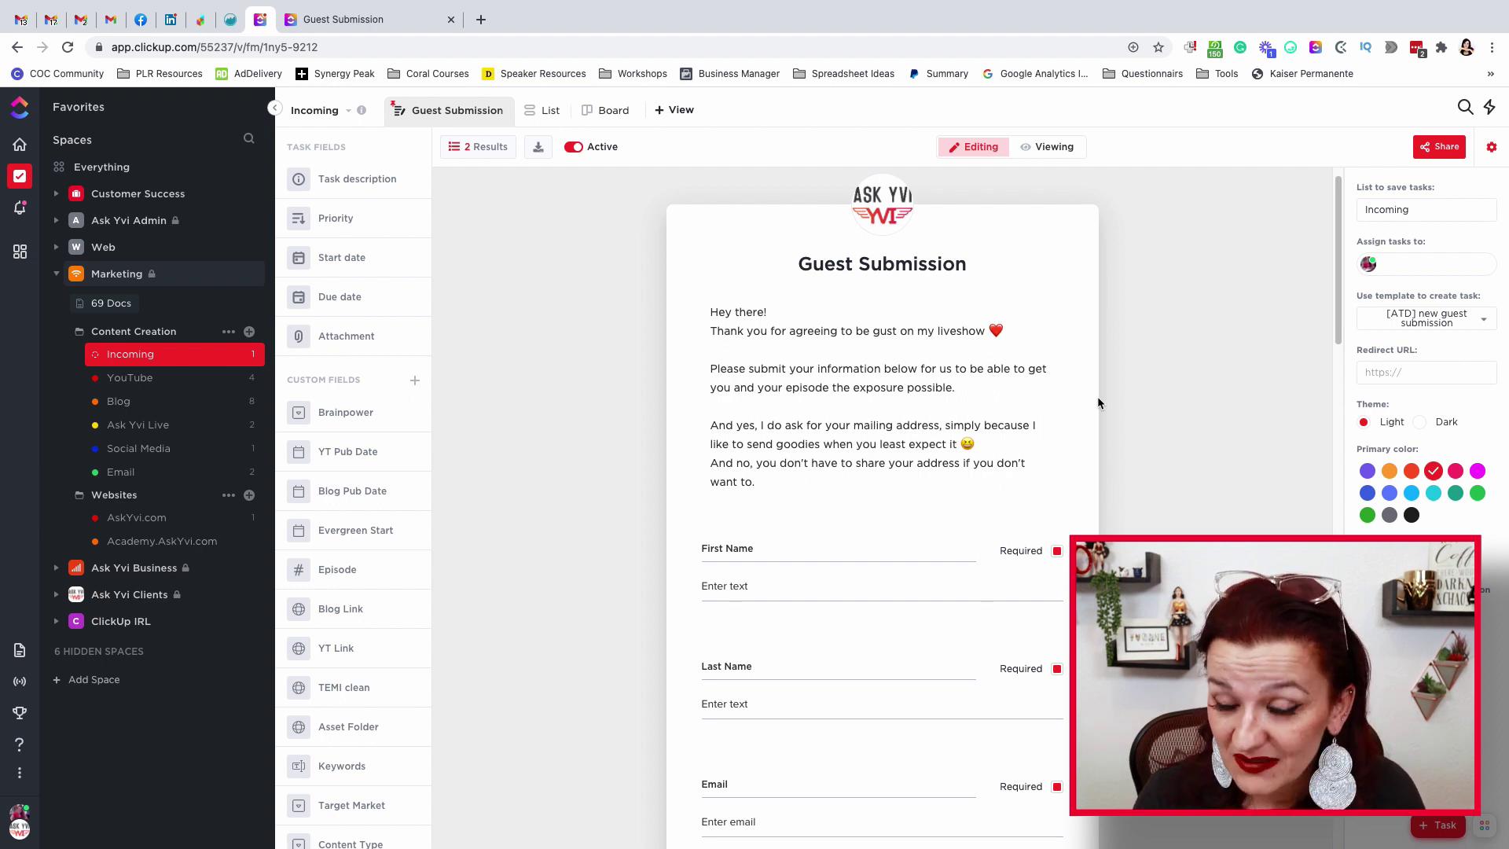
{"action": "scroll", "coordinate": [1097, 396], "scroll_direction": "down", "scroll_amount": 3}
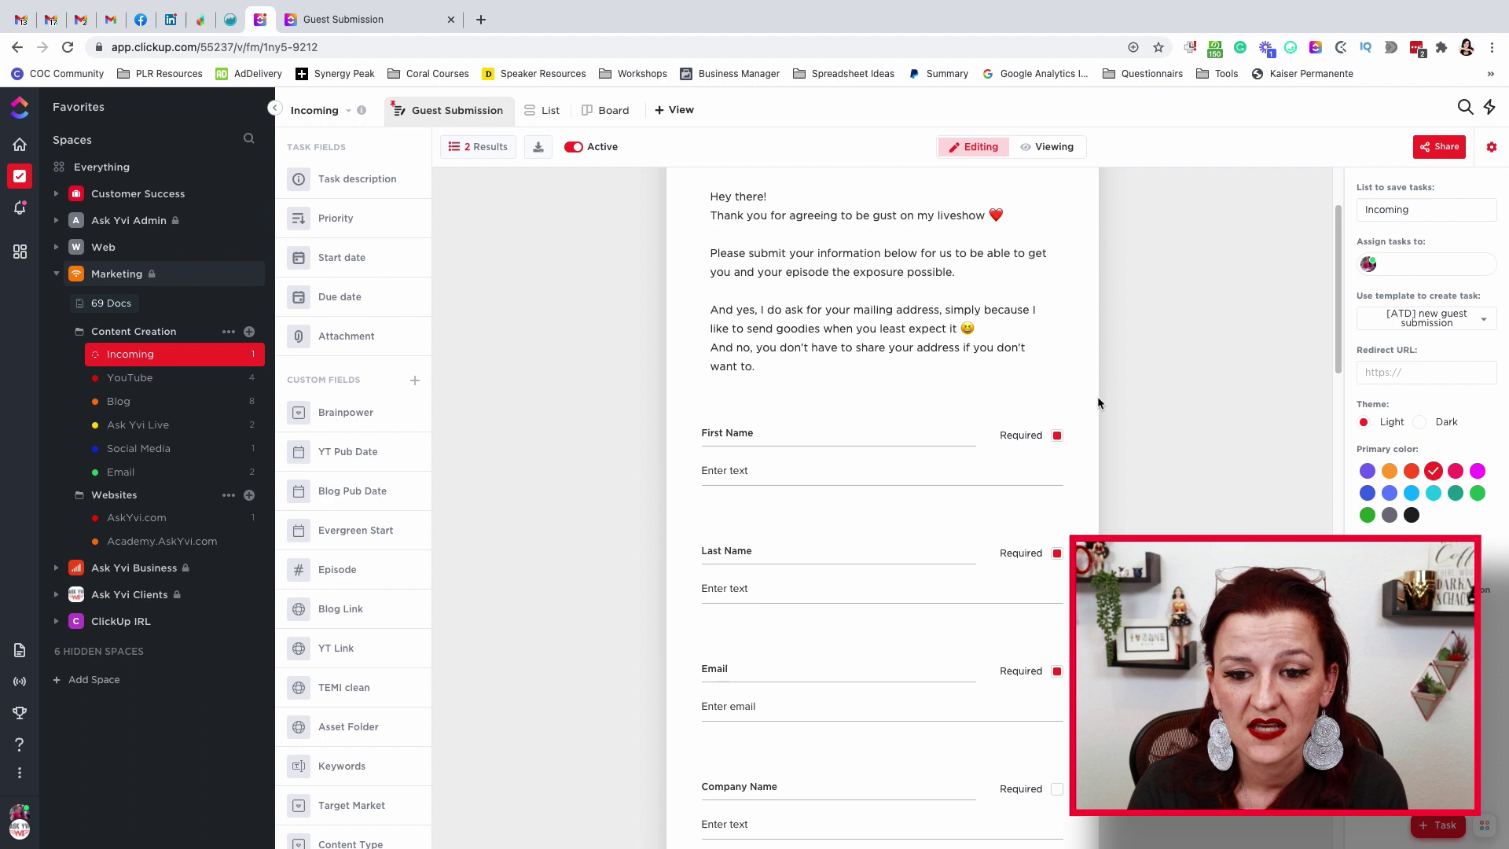
{"action": "left_click", "coordinate": [824, 474]}
{"action": "scroll", "coordinate": [837, 566], "scroll_direction": "down", "scroll_amount": 1}
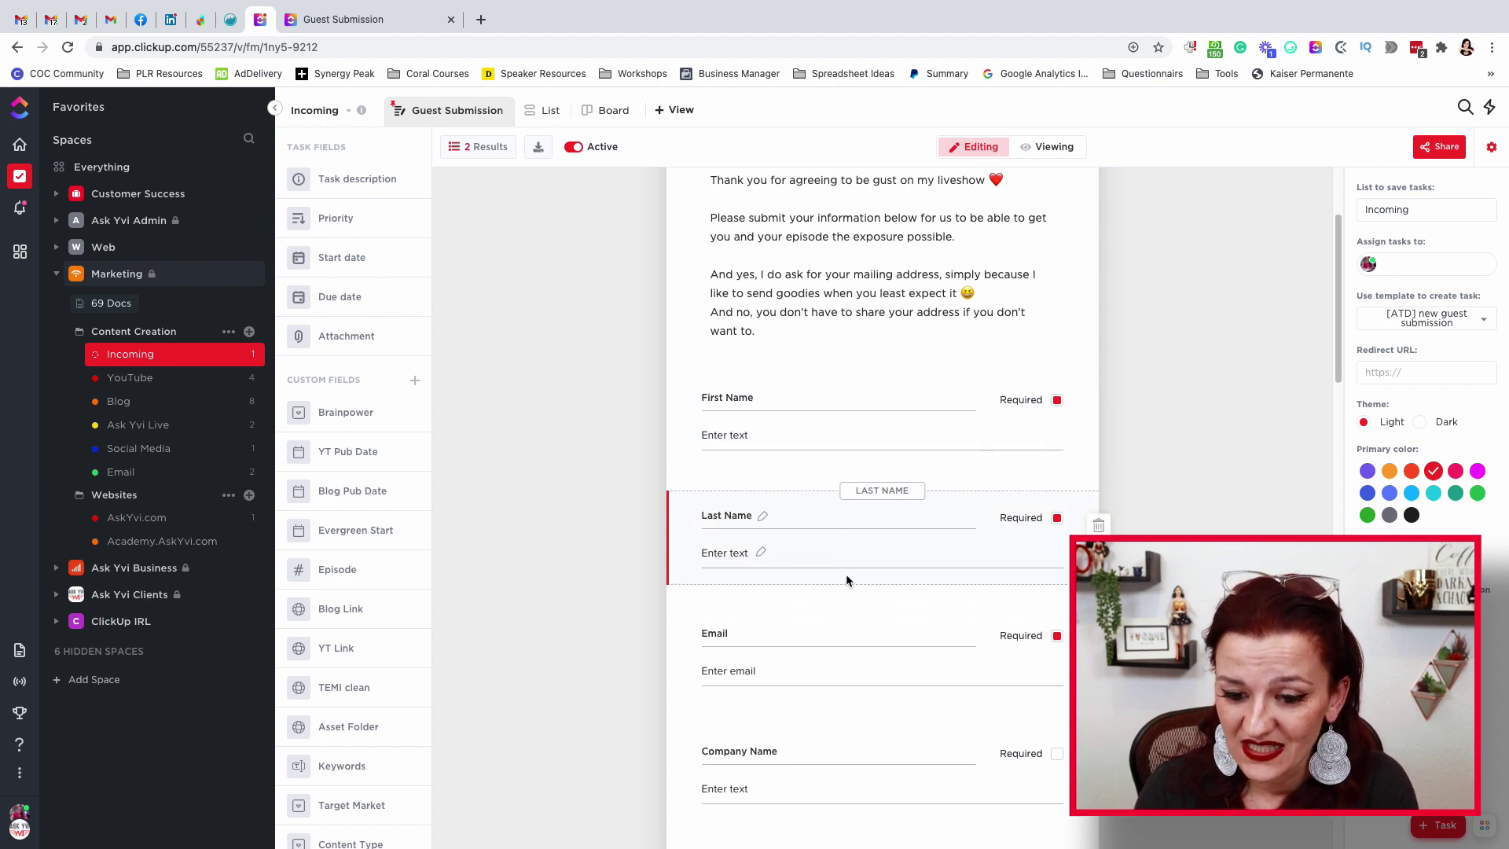
{"action": "scroll", "coordinate": [849, 638], "scroll_direction": "down", "scroll_amount": 5}
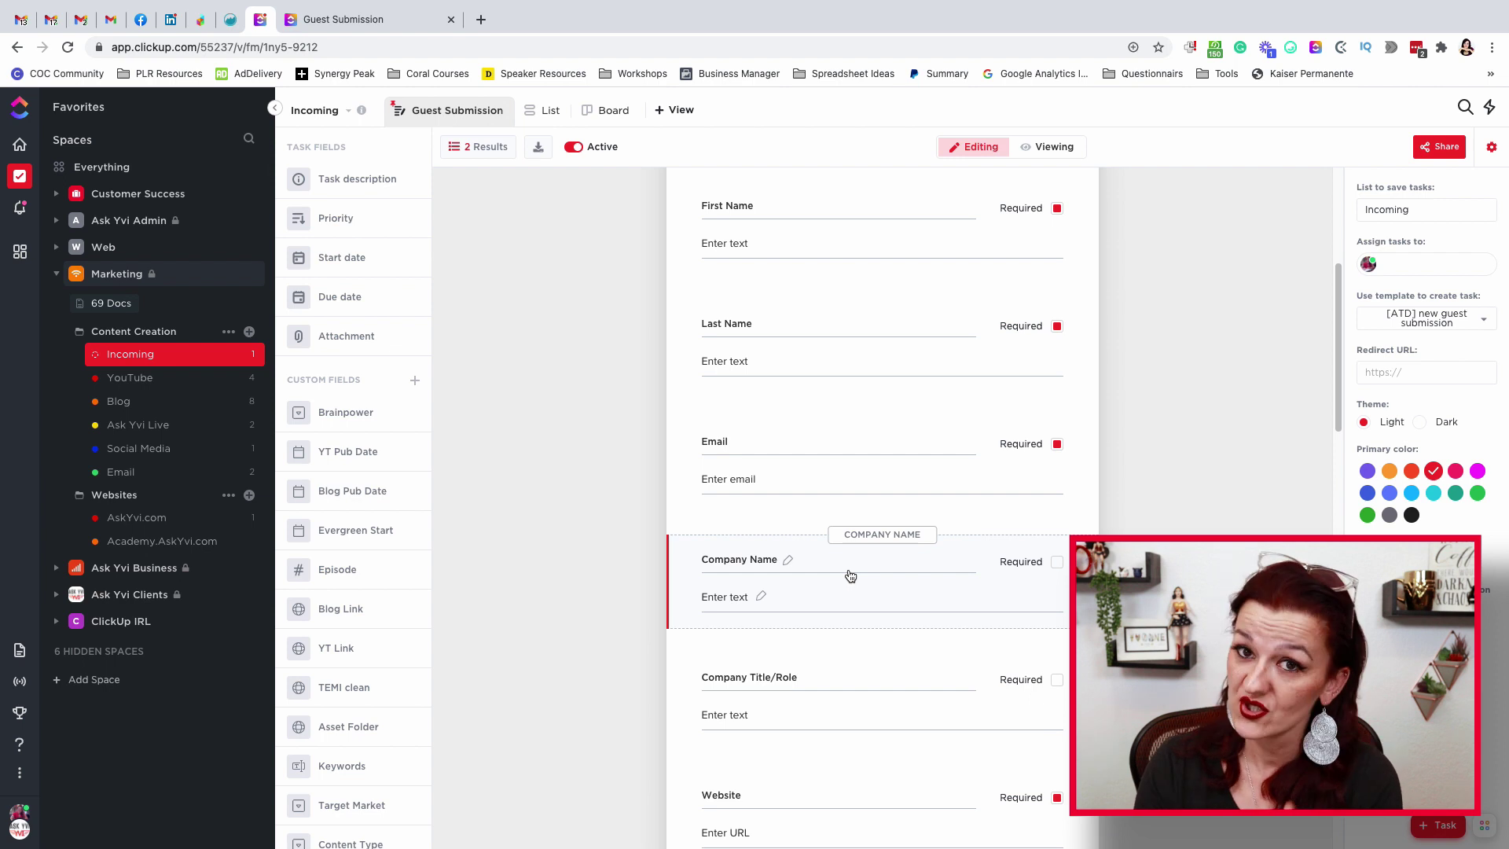
{"action": "scroll", "coordinate": [850, 576], "scroll_direction": "down", "scroll_amount": 11}
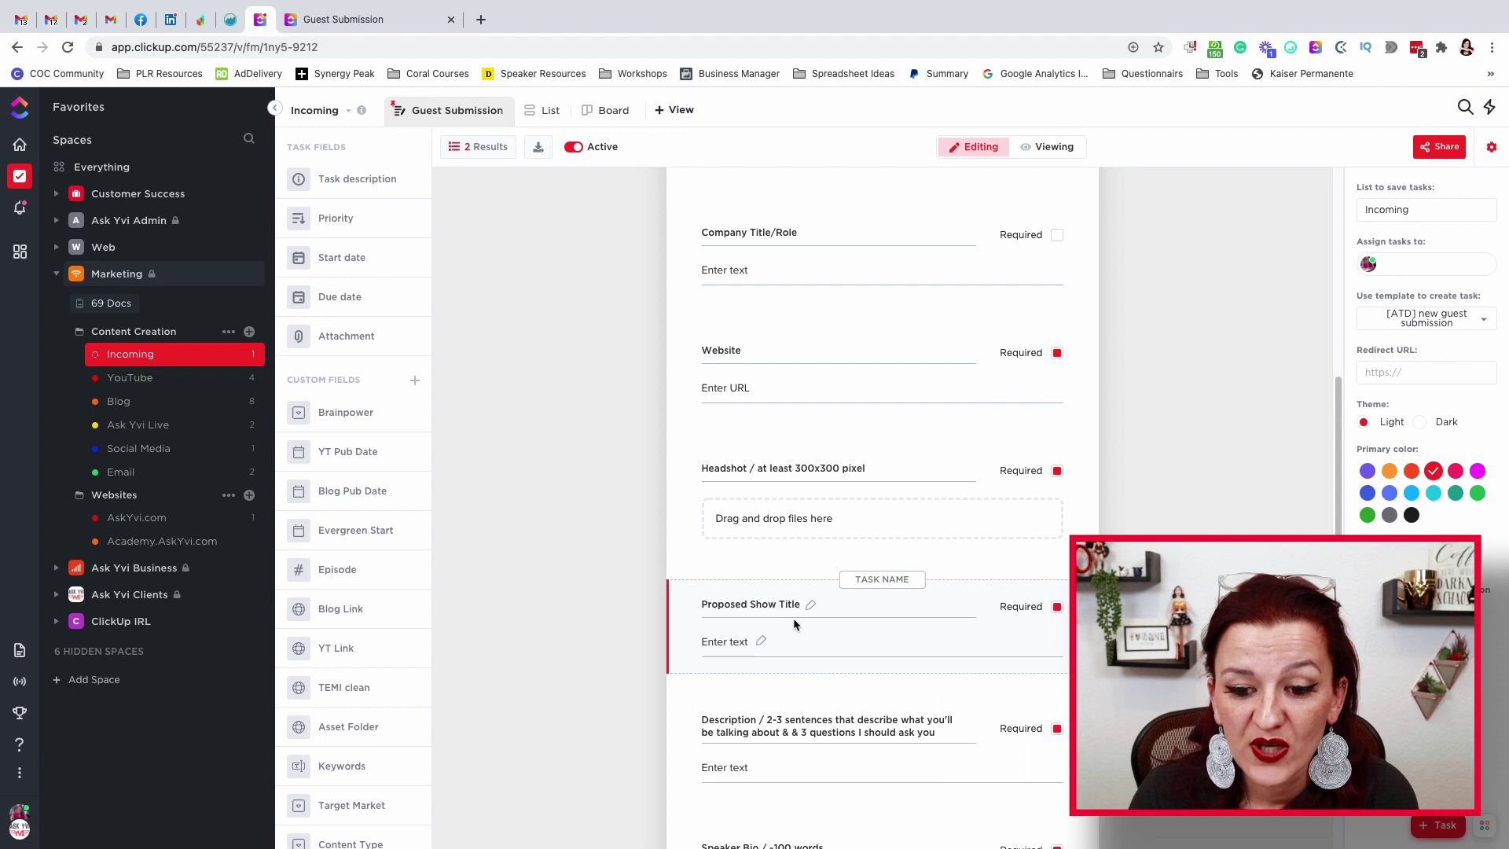
{"action": "scroll", "coordinate": [793, 618], "scroll_direction": "down", "scroll_amount": 4}
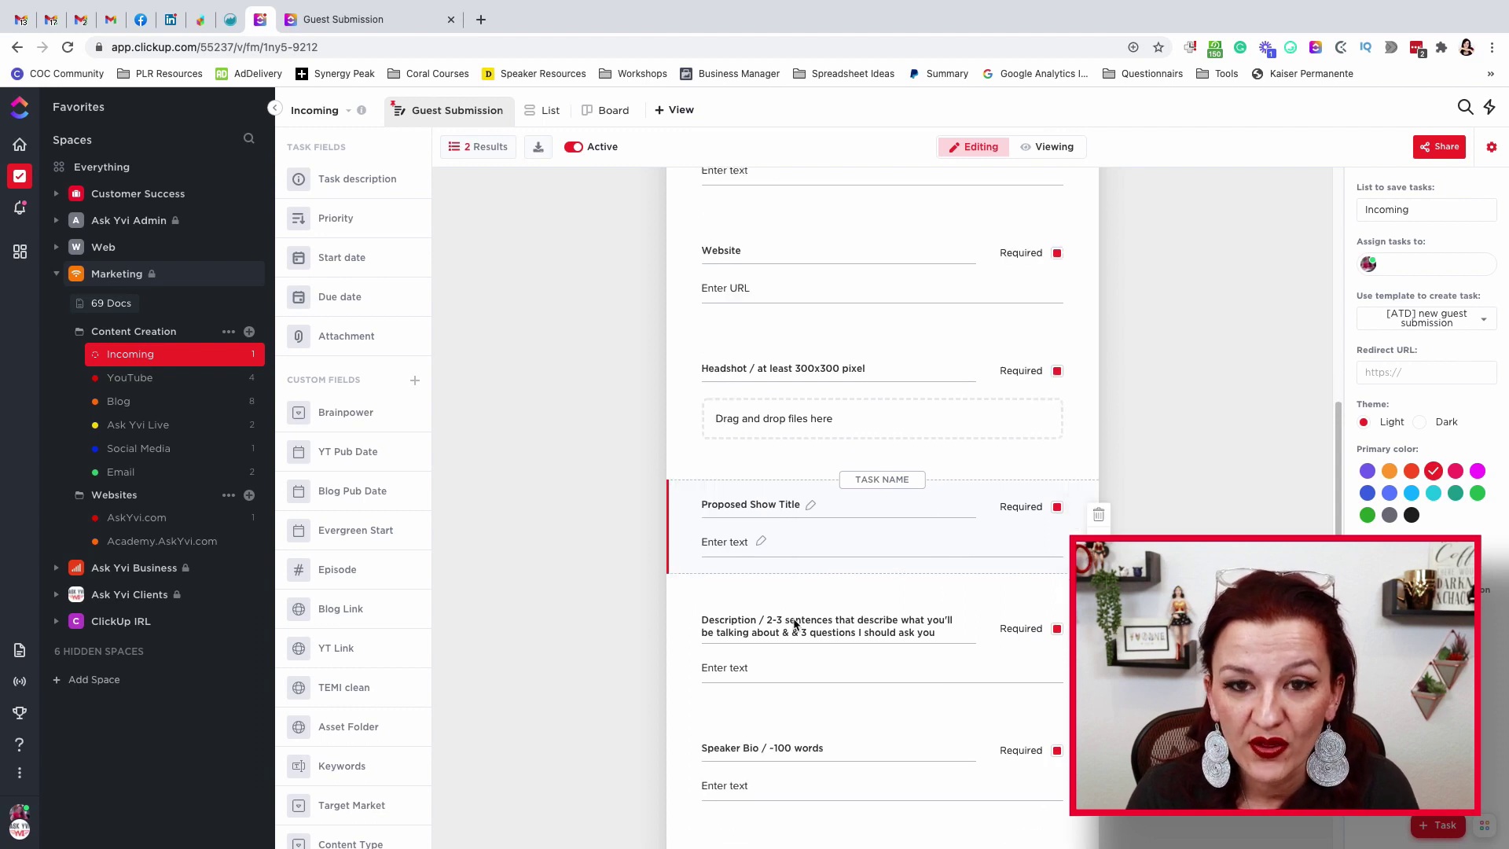
{"action": "scroll", "coordinate": [794, 618], "scroll_direction": "down", "scroll_amount": 1}
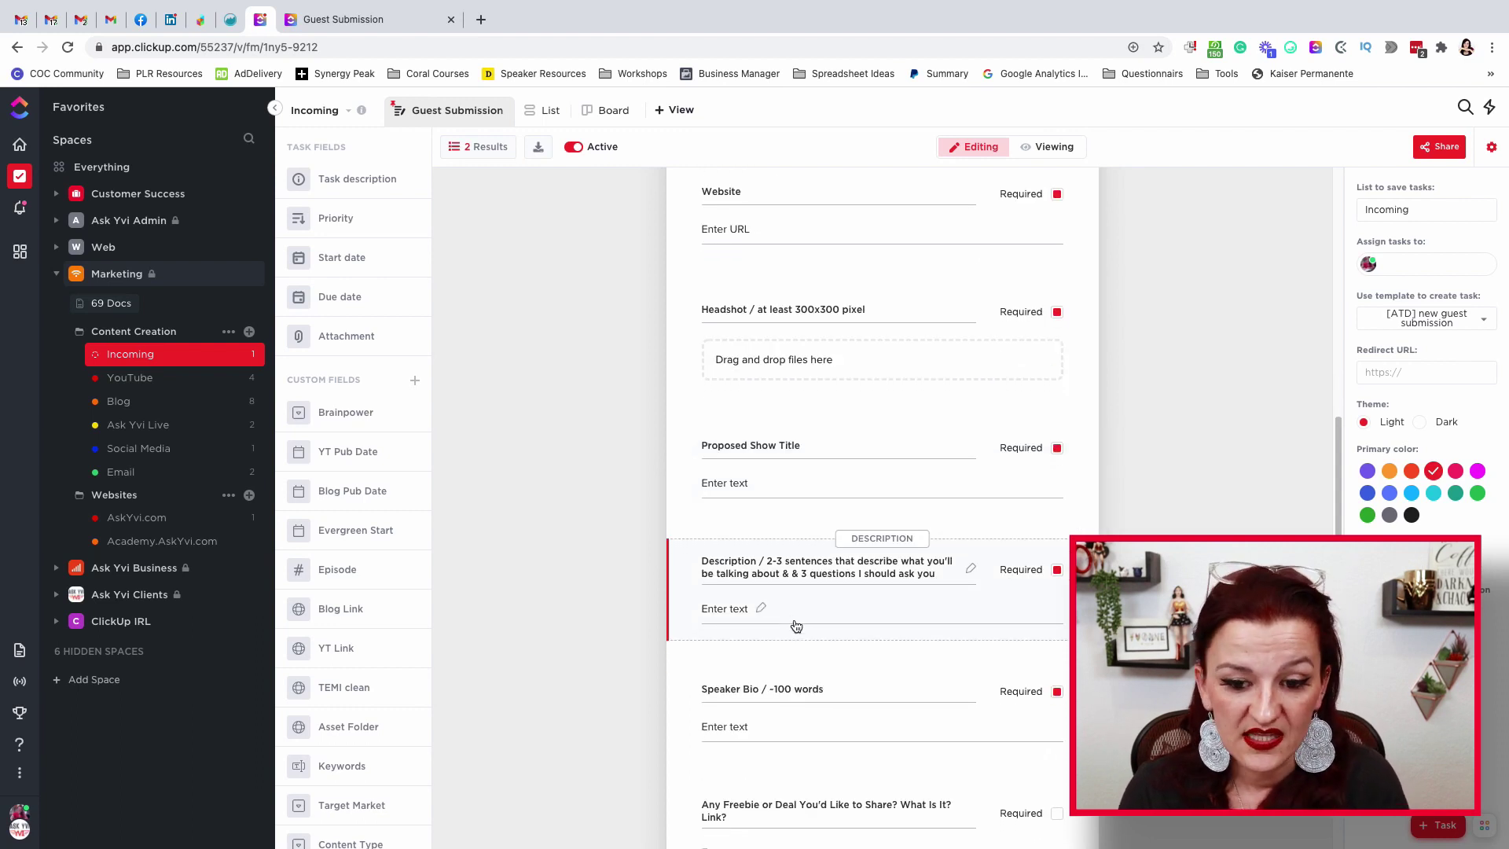
{"action": "scroll", "coordinate": [796, 626], "scroll_direction": "down", "scroll_amount": 3}
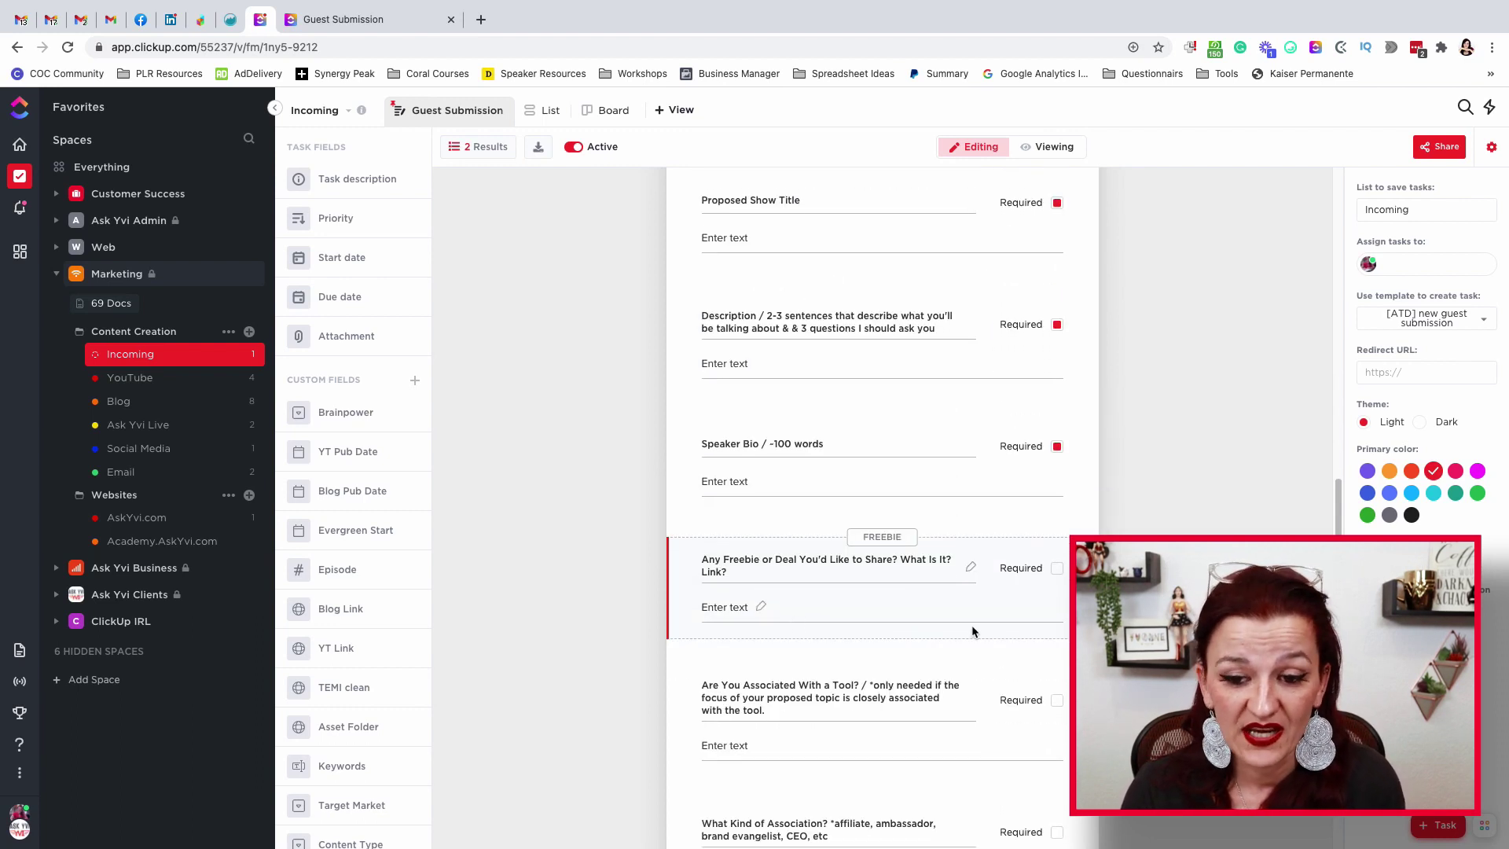
{"action": "scroll", "coordinate": [1015, 625], "scroll_direction": "down", "scroll_amount": 3}
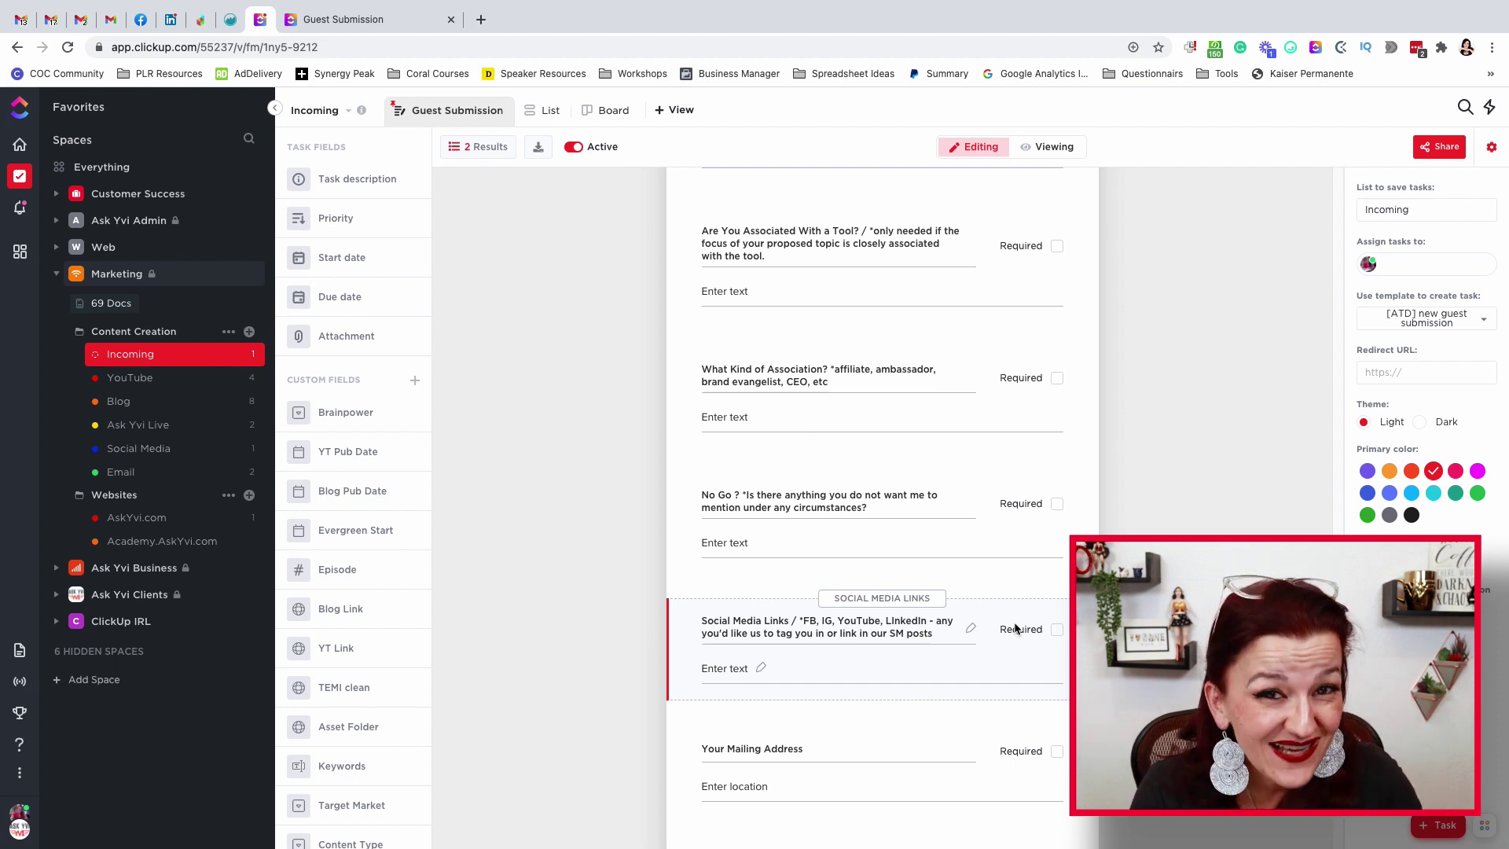
{"action": "scroll", "coordinate": [1013, 627], "scroll_direction": "down", "scroll_amount": 2}
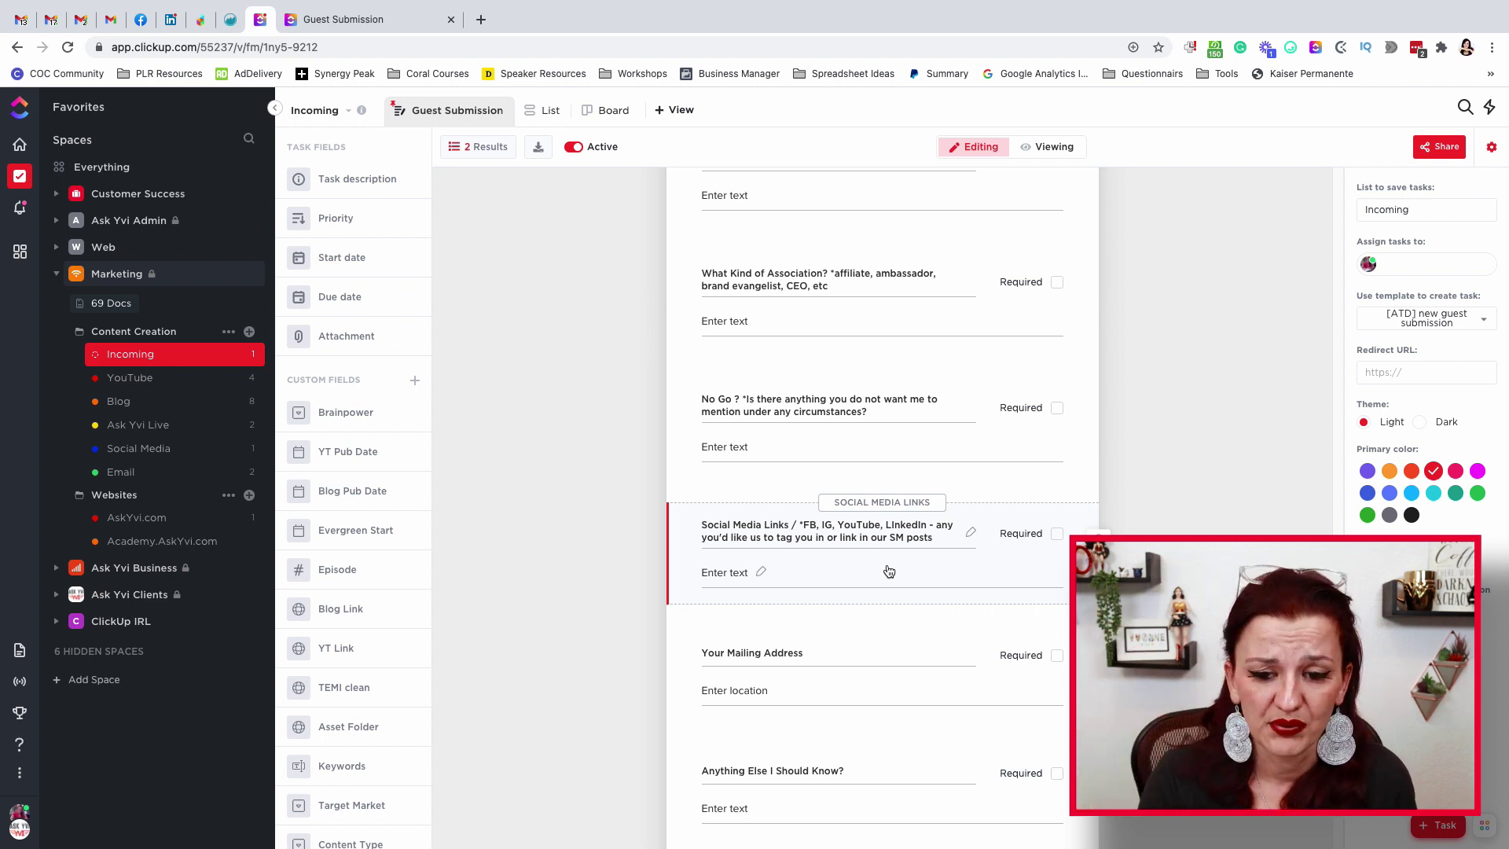
{"action": "scroll", "coordinate": [889, 571], "scroll_direction": "down", "scroll_amount": 2}
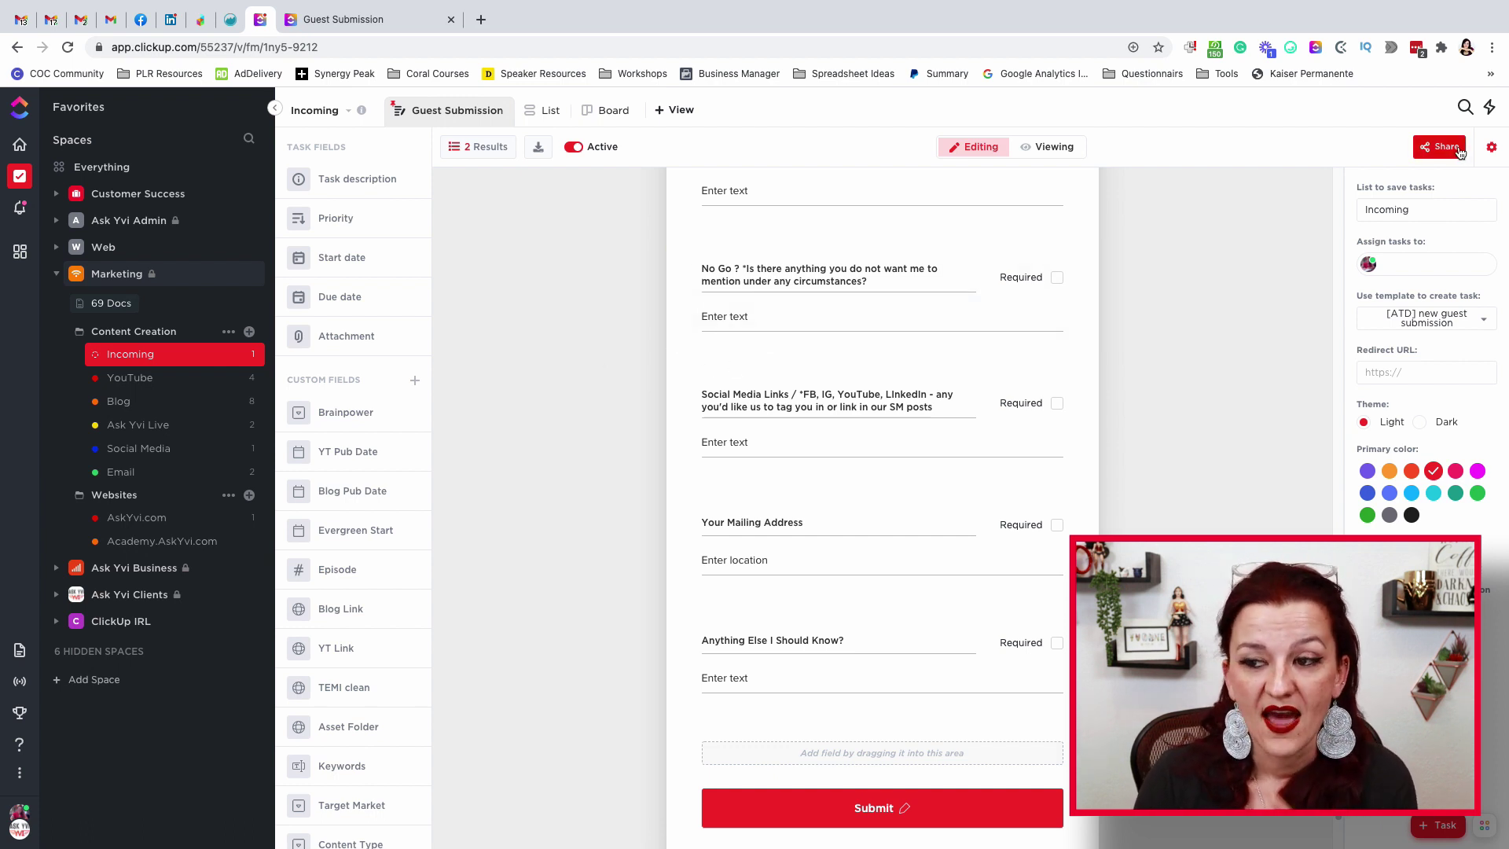
{"action": "left_click", "coordinate": [363, 22]}
Step: Upload the Facebook PNG image as the guest headshot
{"action": "scroll", "coordinate": [626, 444], "scroll_direction": "down", "scroll_amount": 6}
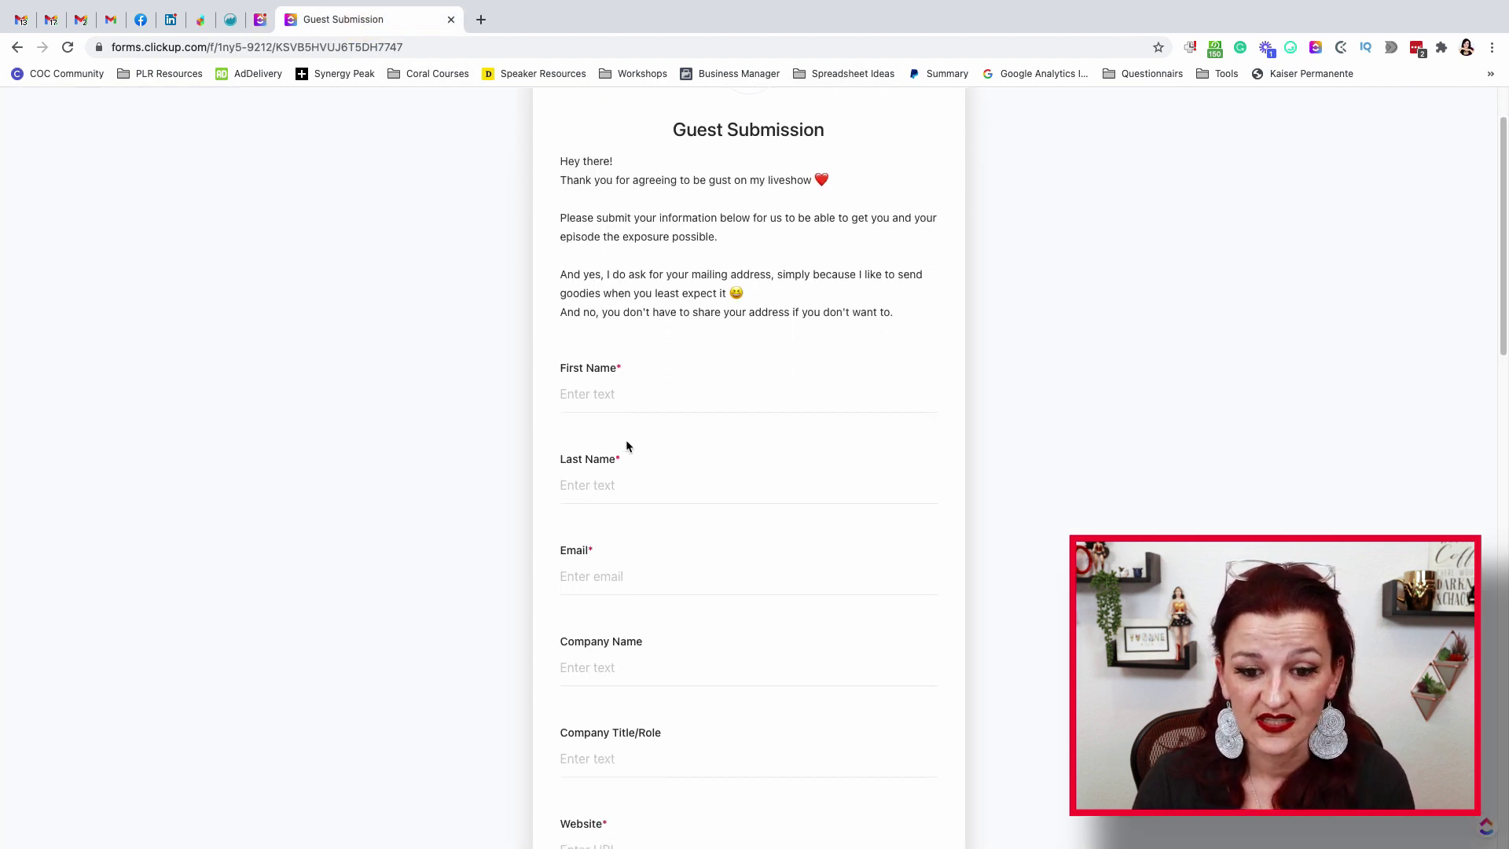
{"action": "scroll", "coordinate": [626, 441], "scroll_direction": "down", "scroll_amount": 12}
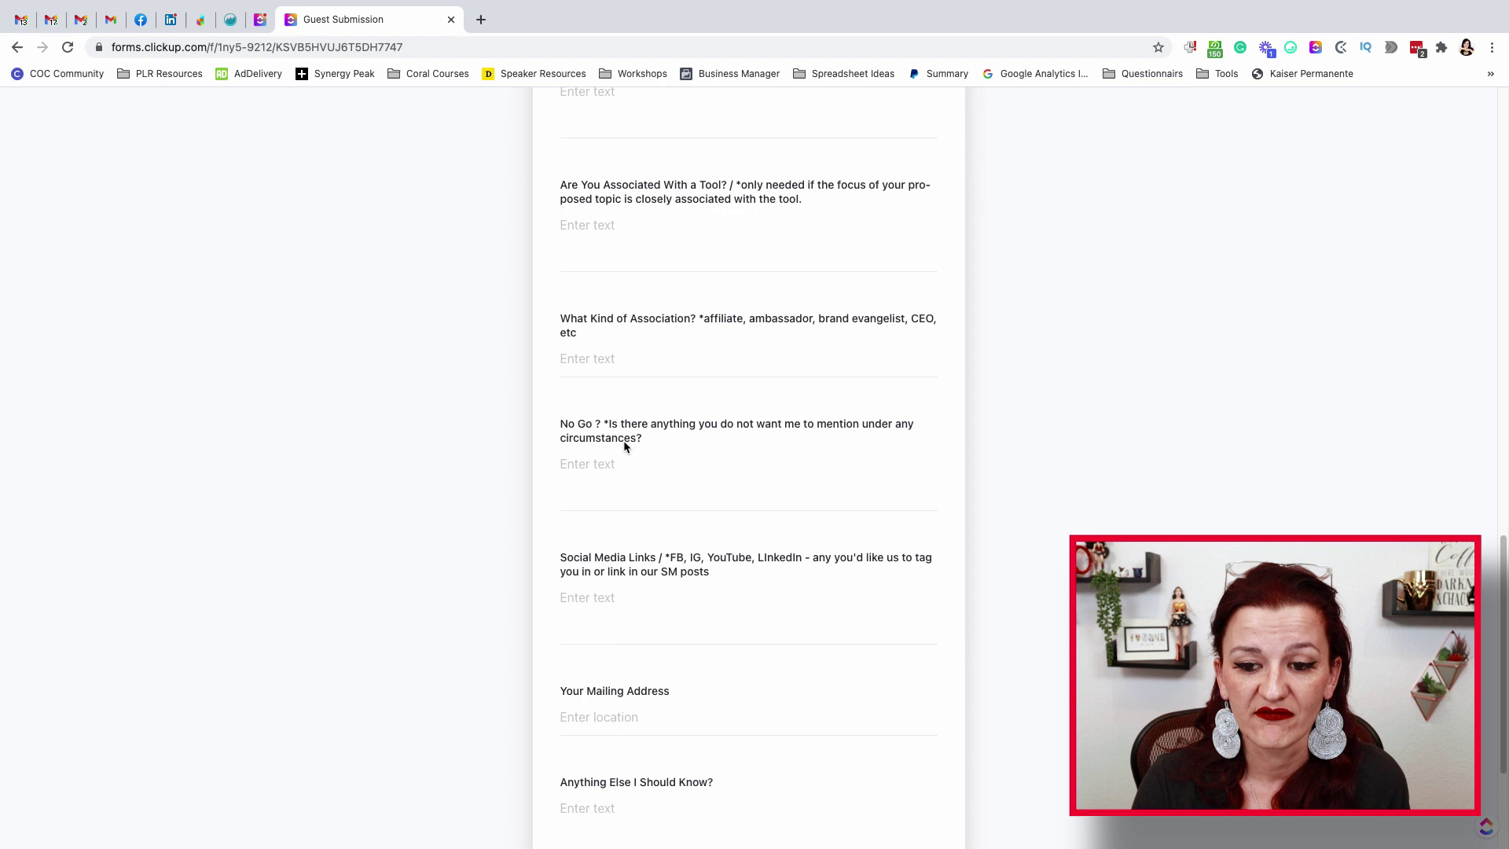
{"action": "scroll", "coordinate": [627, 444], "scroll_direction": "up", "scroll_amount": 15}
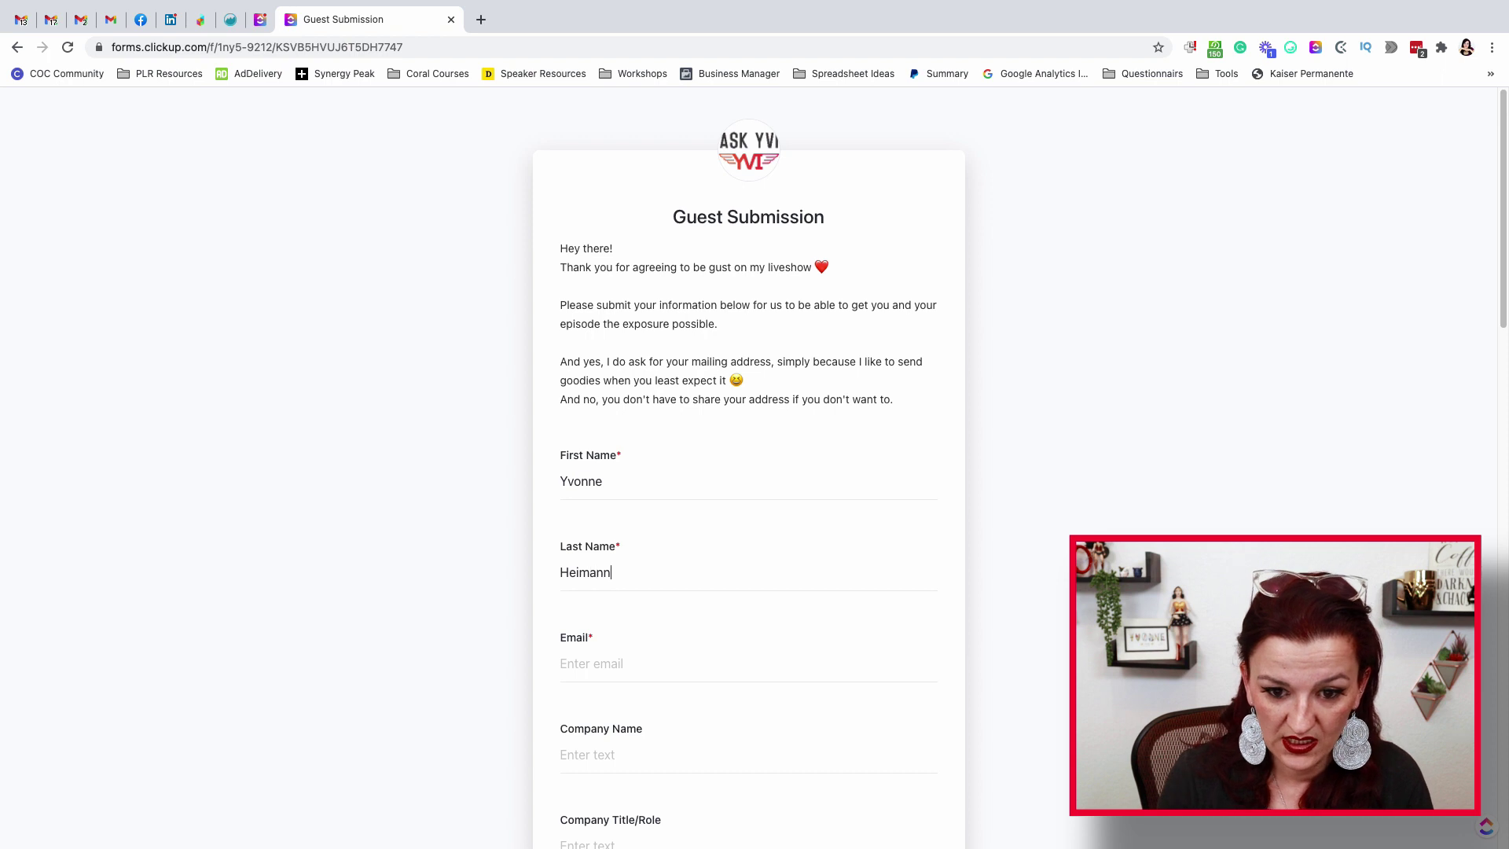
{"action": "scroll", "coordinate": [637, 469], "scroll_direction": "down", "scroll_amount": 4}
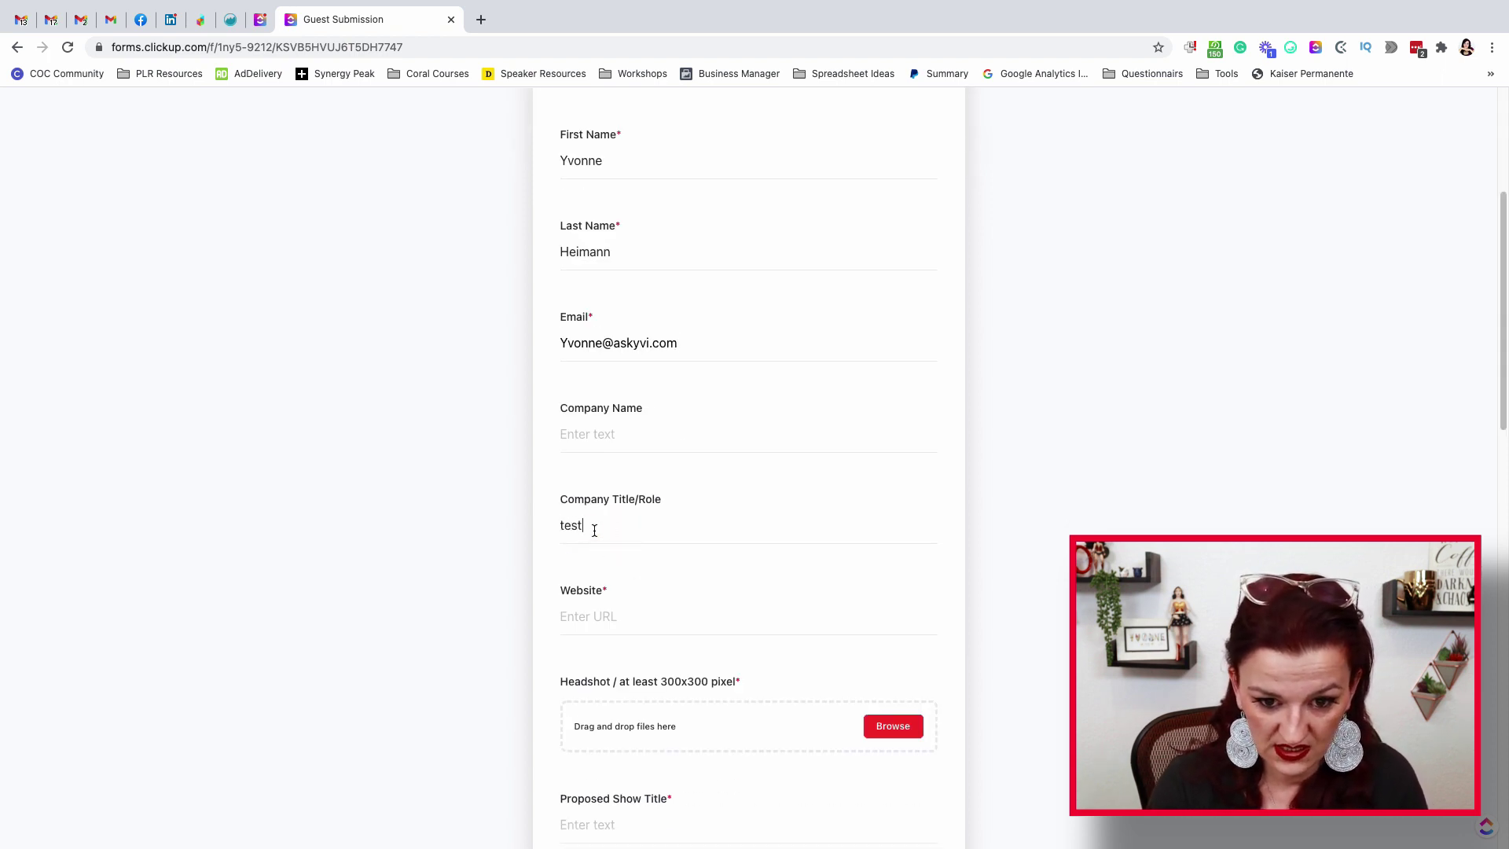
{"action": "scroll", "coordinate": [565, 527], "scroll_direction": "down", "scroll_amount": 2}
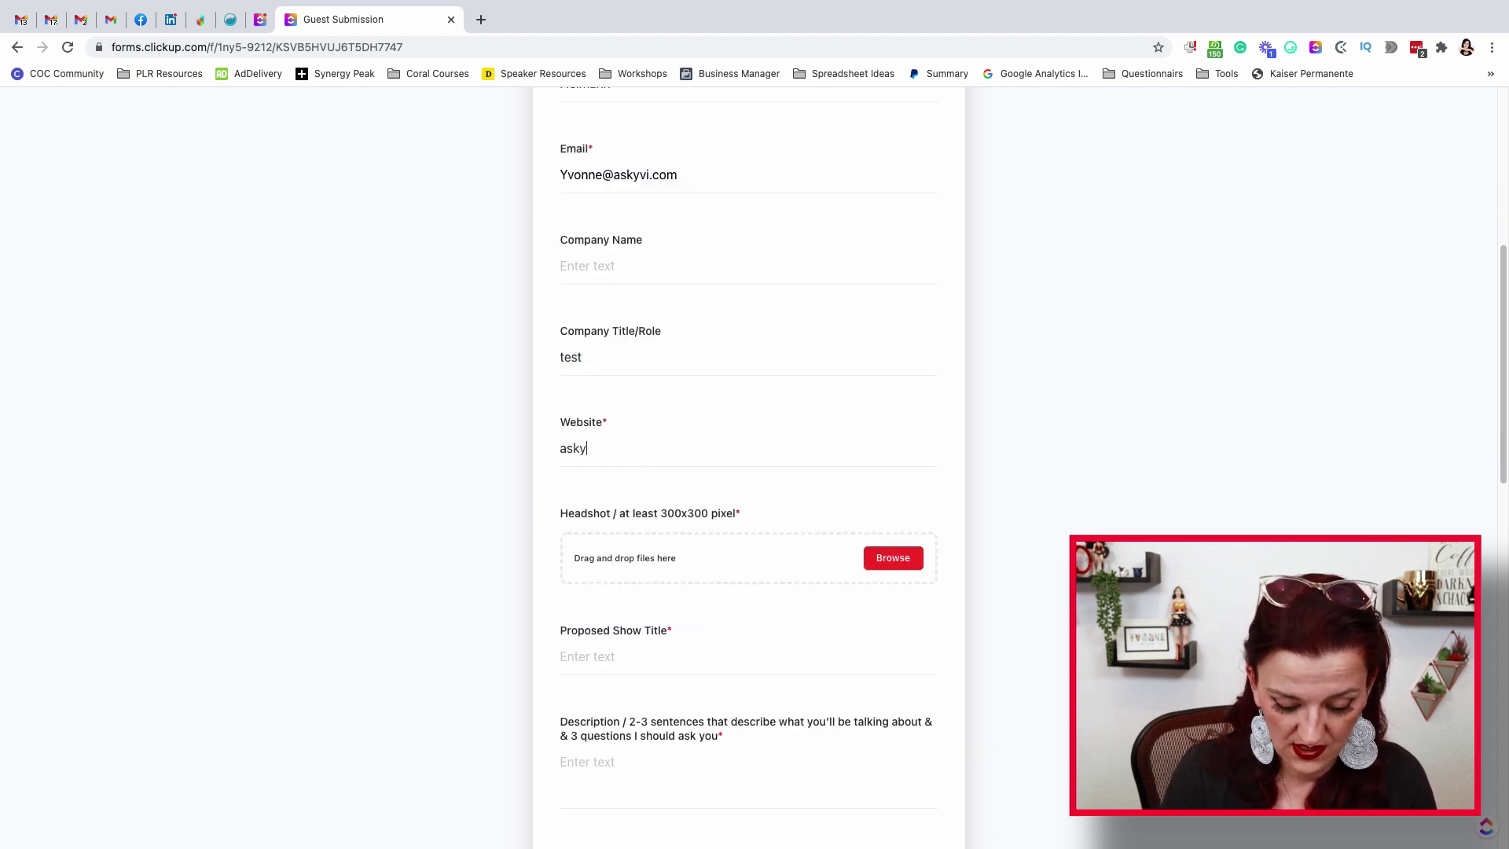
{"action": "left_click", "coordinate": [893, 557]}
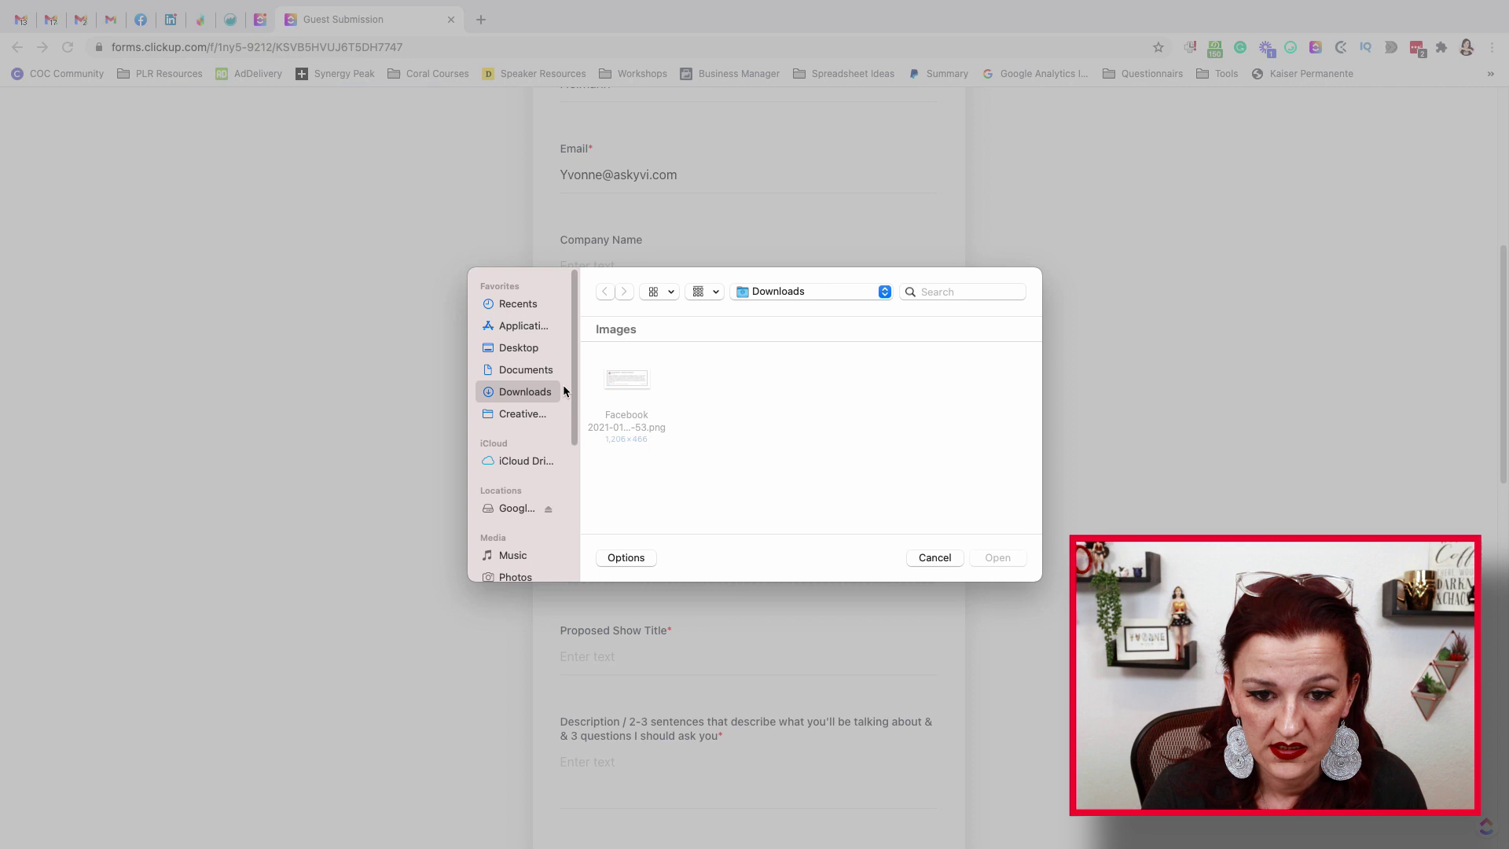
{"action": "left_click", "coordinate": [626, 380]}
{"action": "left_click", "coordinate": [996, 557]}
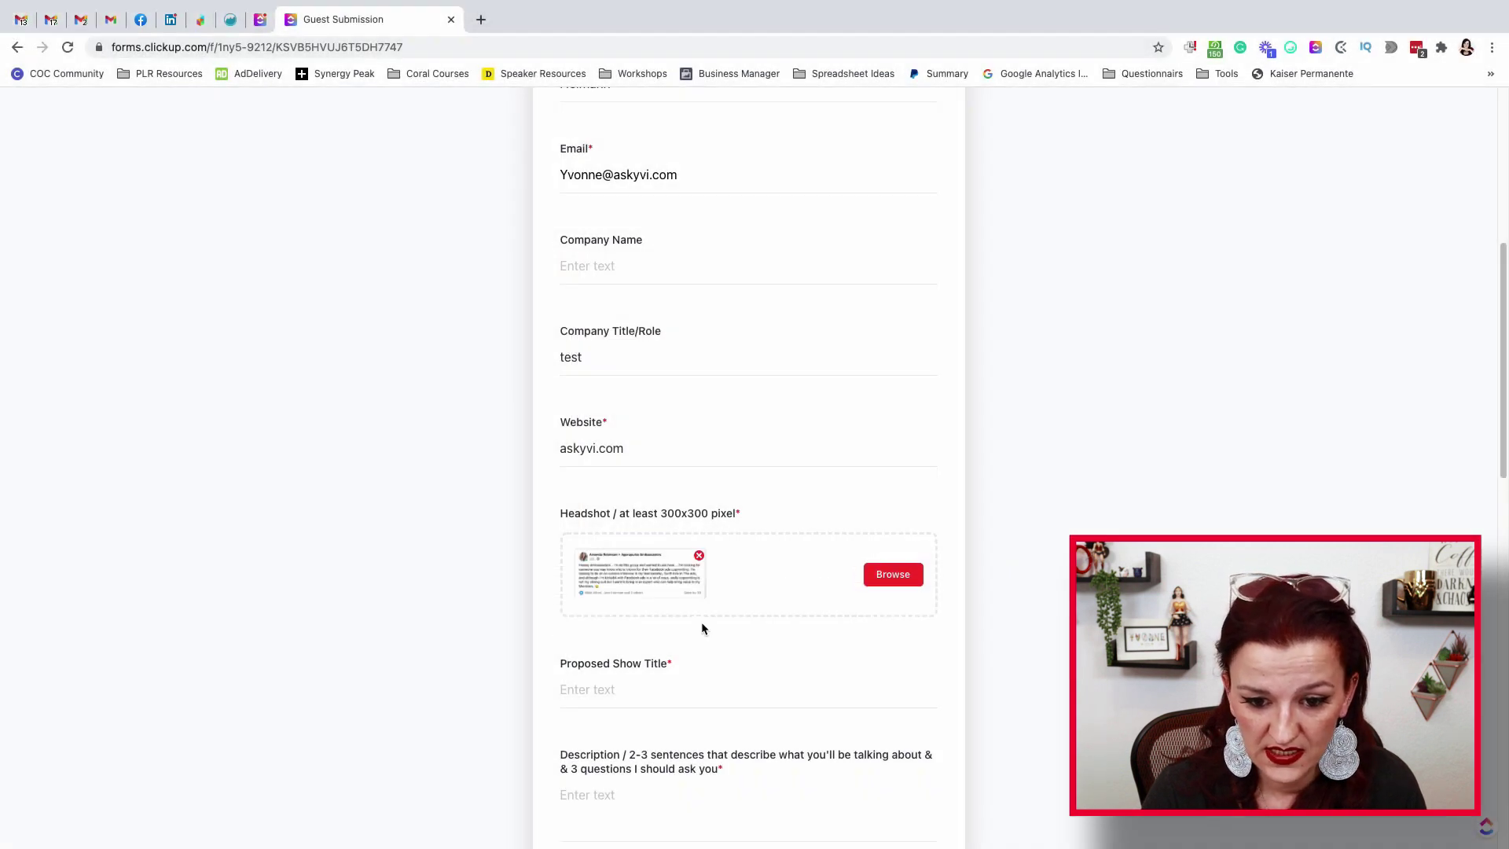
Step: Enter the Proposed Show Title, and answer Description and Speaker Bio with 'test'
{"action": "scroll", "coordinate": [701, 620], "scroll_direction": "down", "scroll_amount": 2}
{"action": "left_click", "coordinate": [626, 539]}
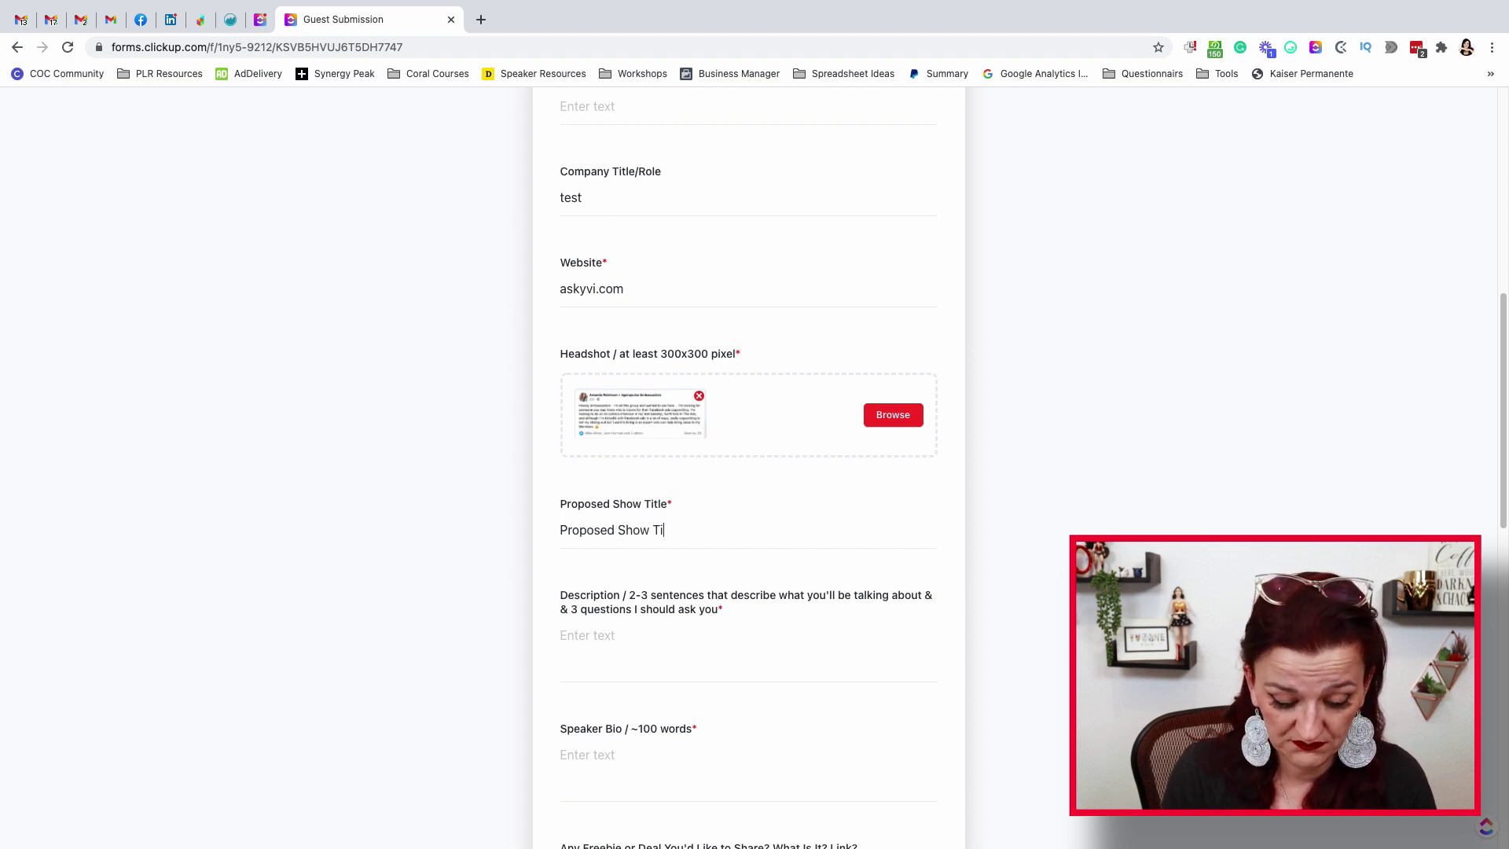
{"action": "left_click", "coordinate": [654, 672]}
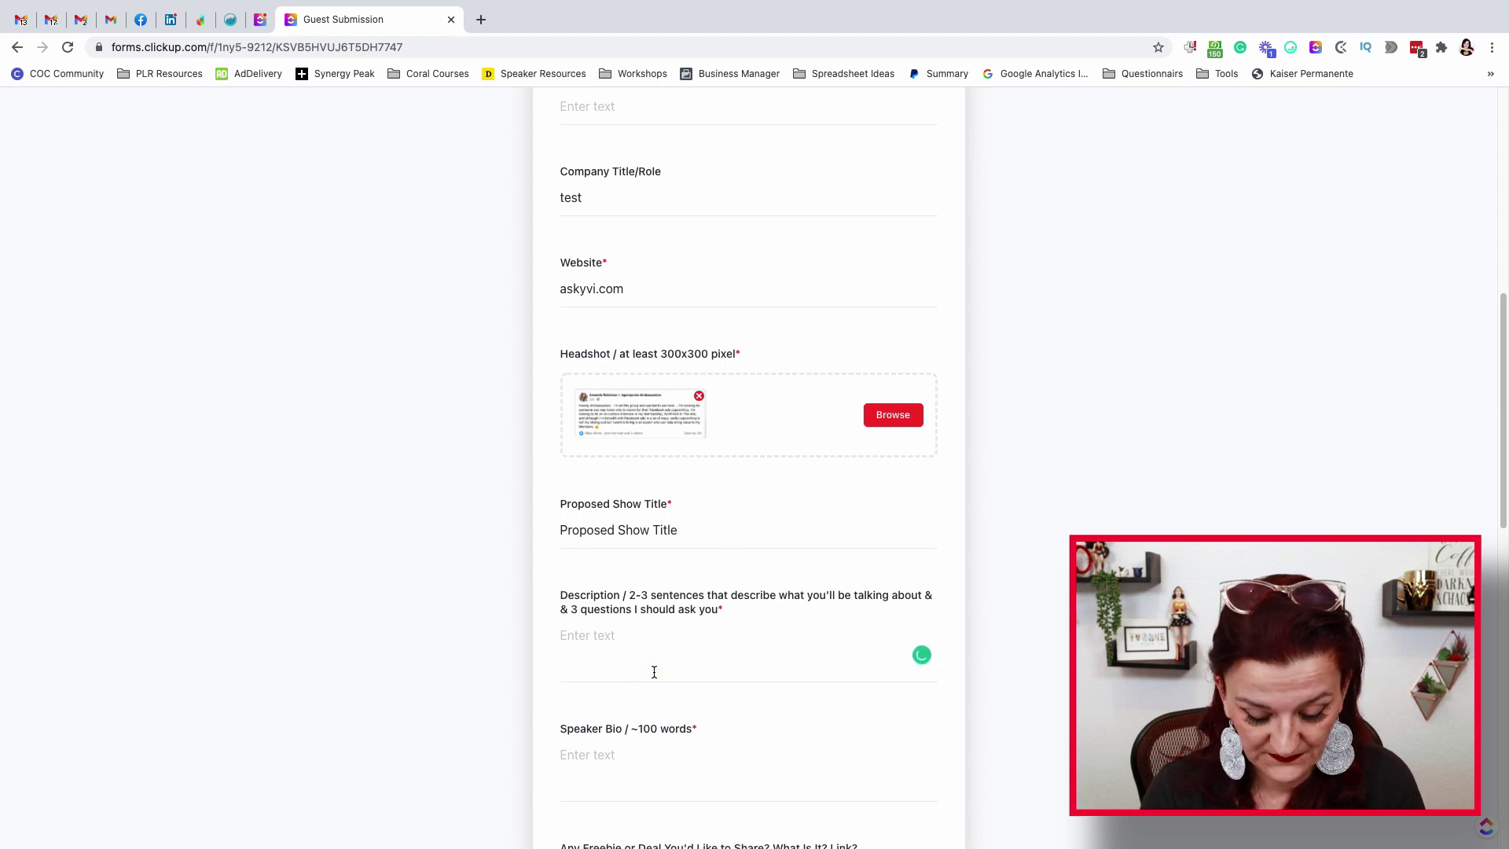
{"action": "type", "text": "test"}
{"action": "scroll", "coordinate": [654, 672], "scroll_direction": "down", "scroll_amount": 3}
{"action": "left_click", "coordinate": [613, 579]}
{"action": "type", "text": "test"}
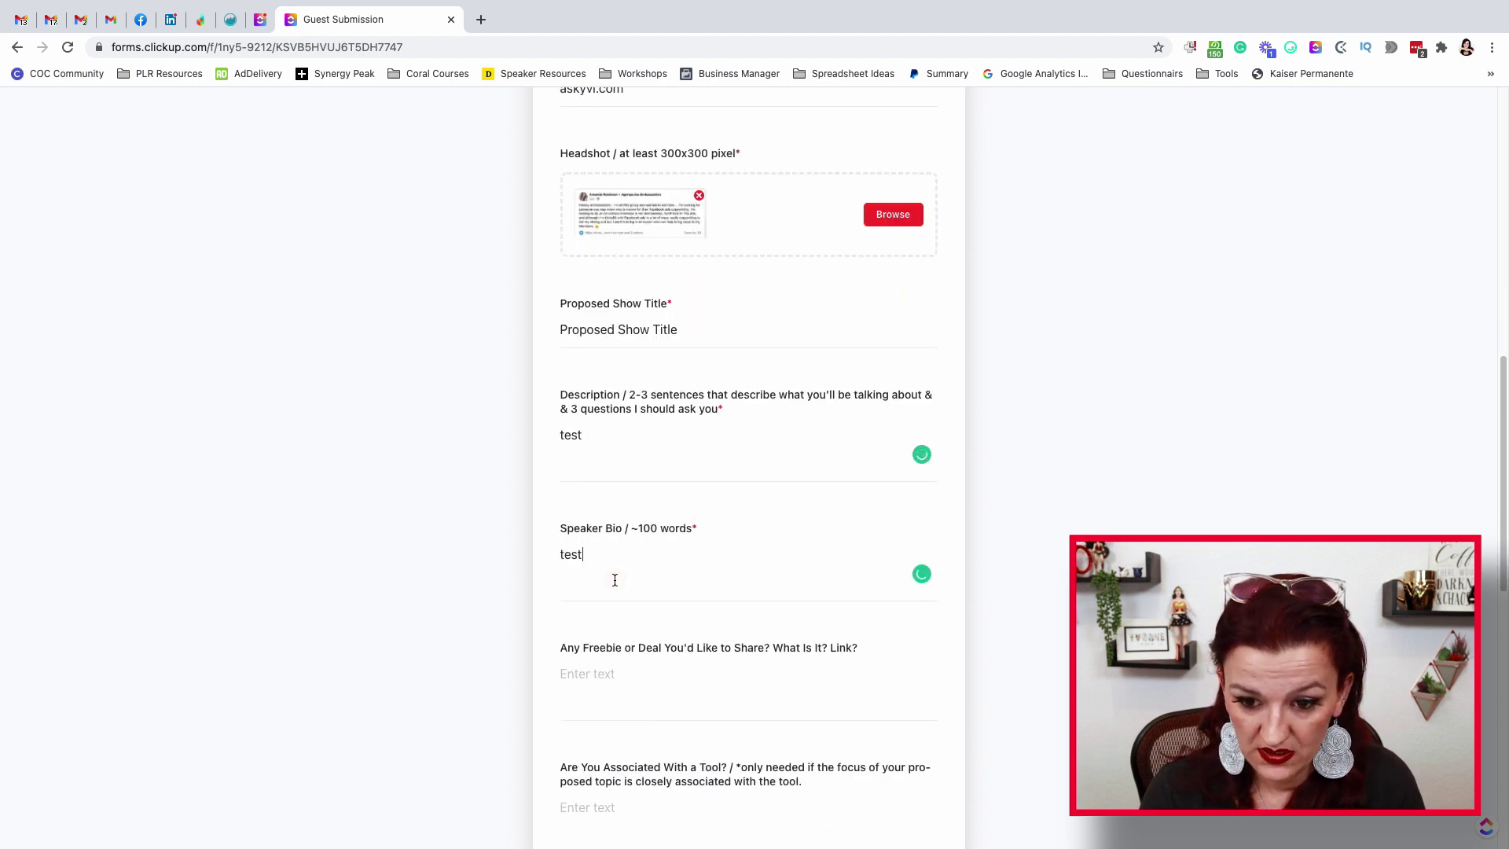
Step: Submit the completed guest form
{"action": "scroll", "coordinate": [614, 579], "scroll_direction": "down", "scroll_amount": 1}
{"action": "scroll", "coordinate": [616, 573], "scroll_direction": "down", "scroll_amount": 1}
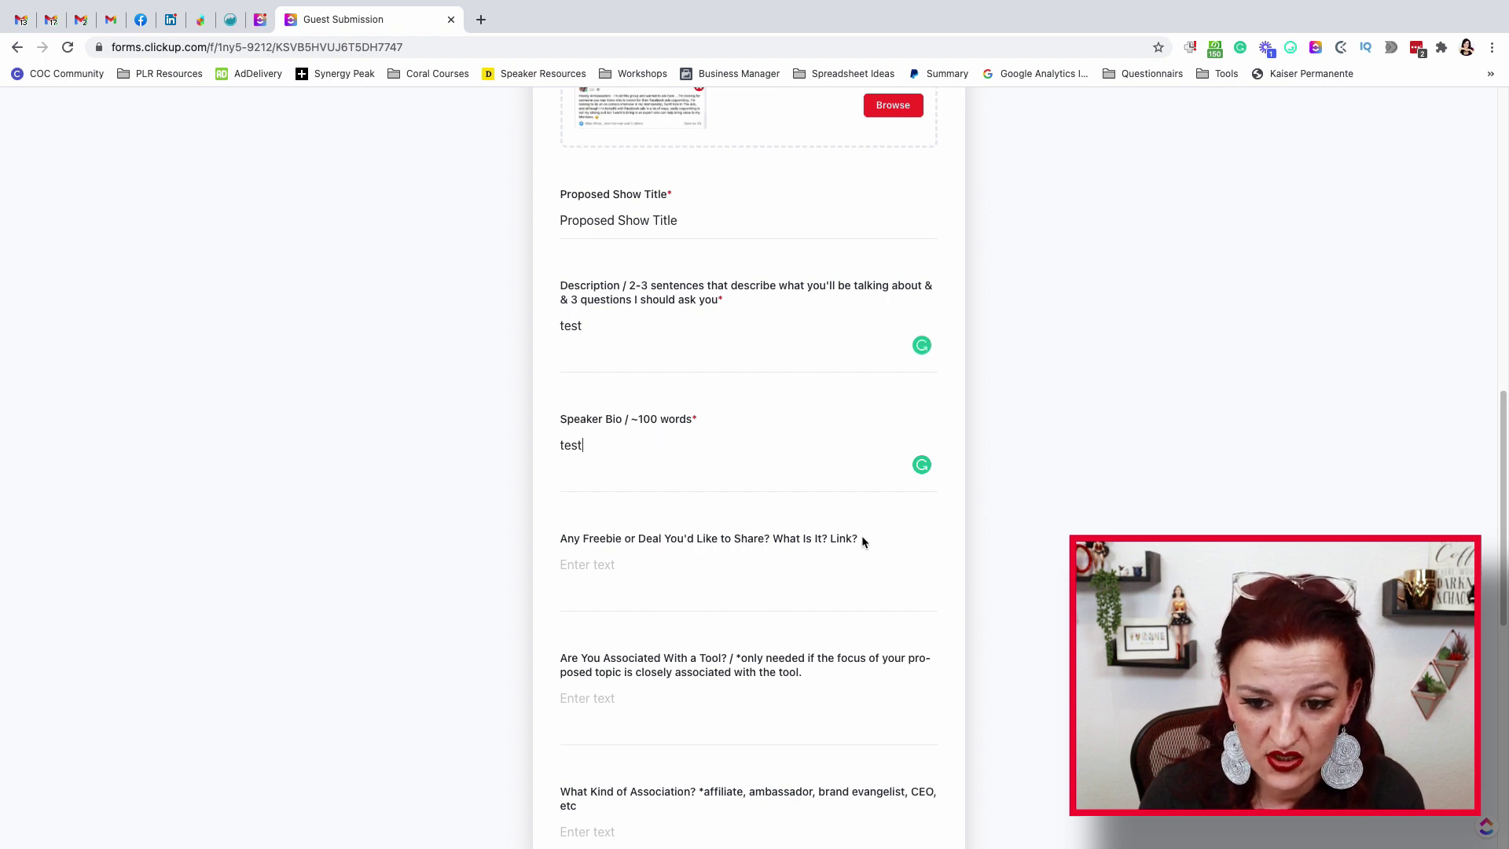
{"action": "scroll", "coordinate": [823, 555], "scroll_direction": "down", "scroll_amount": 10}
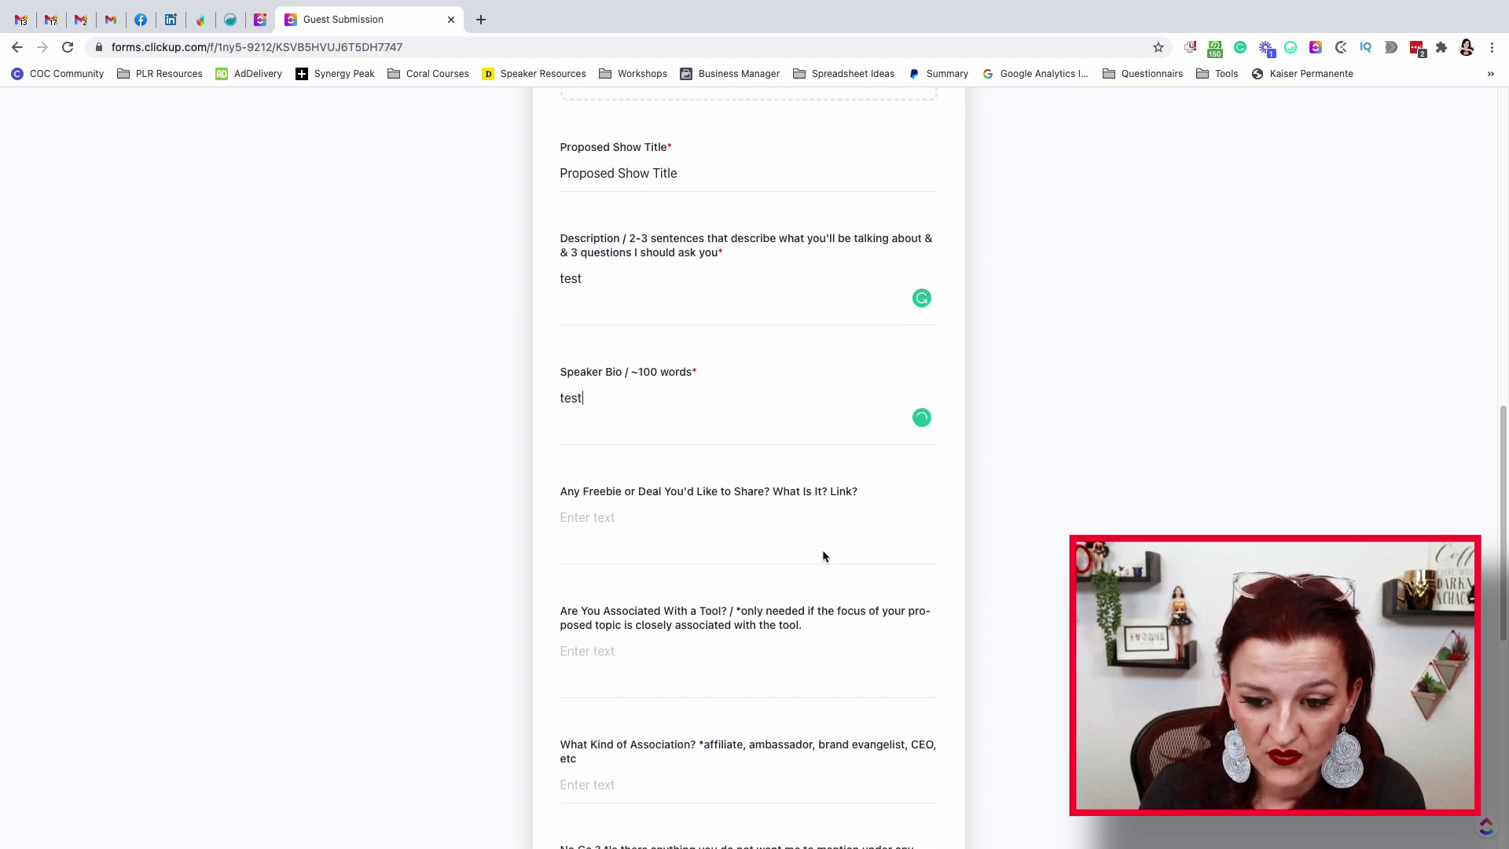
{"action": "scroll", "coordinate": [822, 556], "scroll_direction": "down", "scroll_amount": 4}
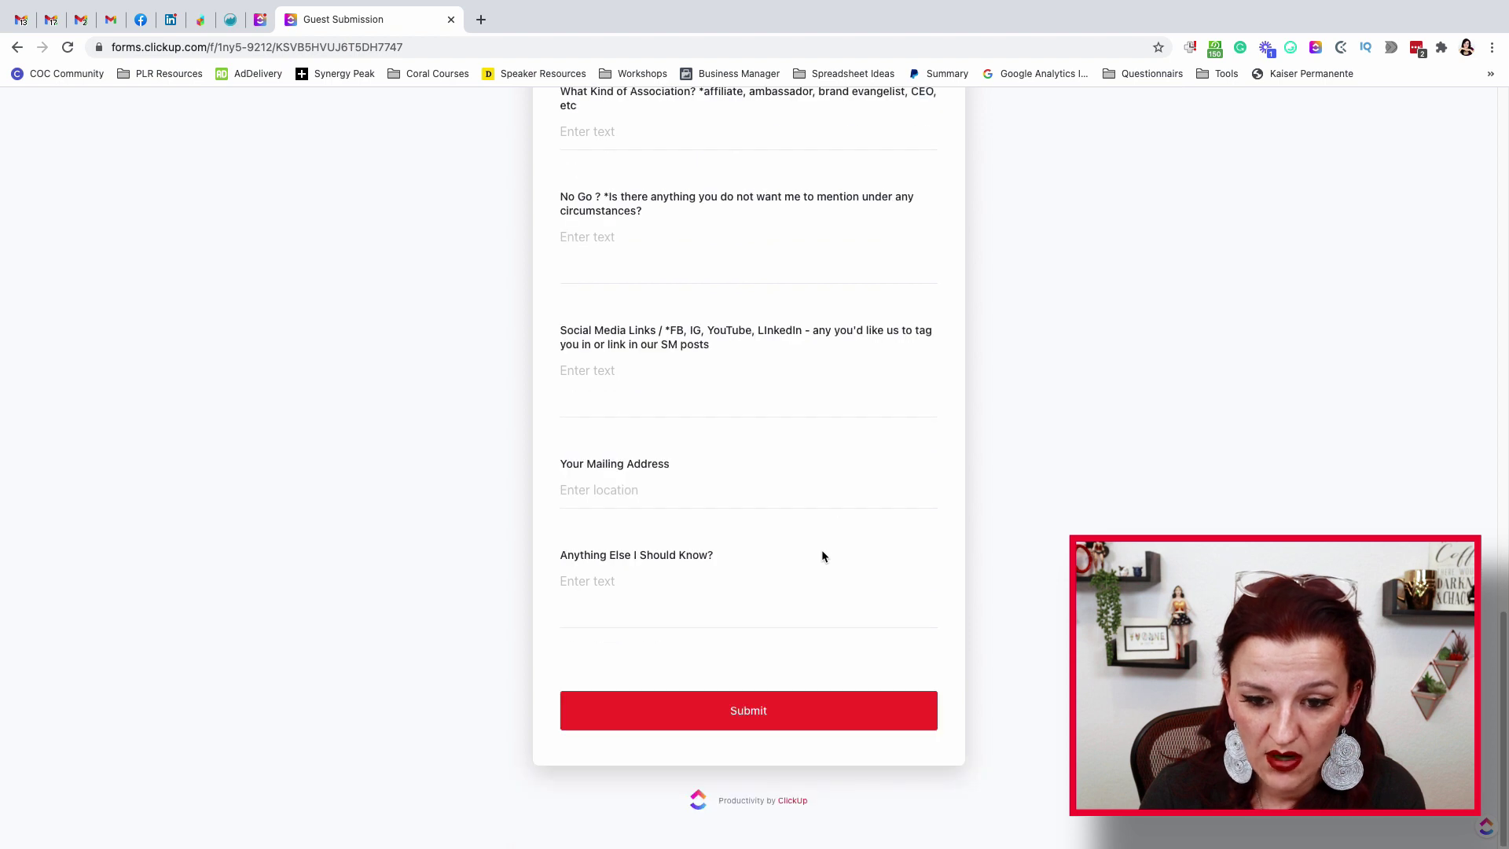
{"action": "left_click", "coordinate": [731, 712]}
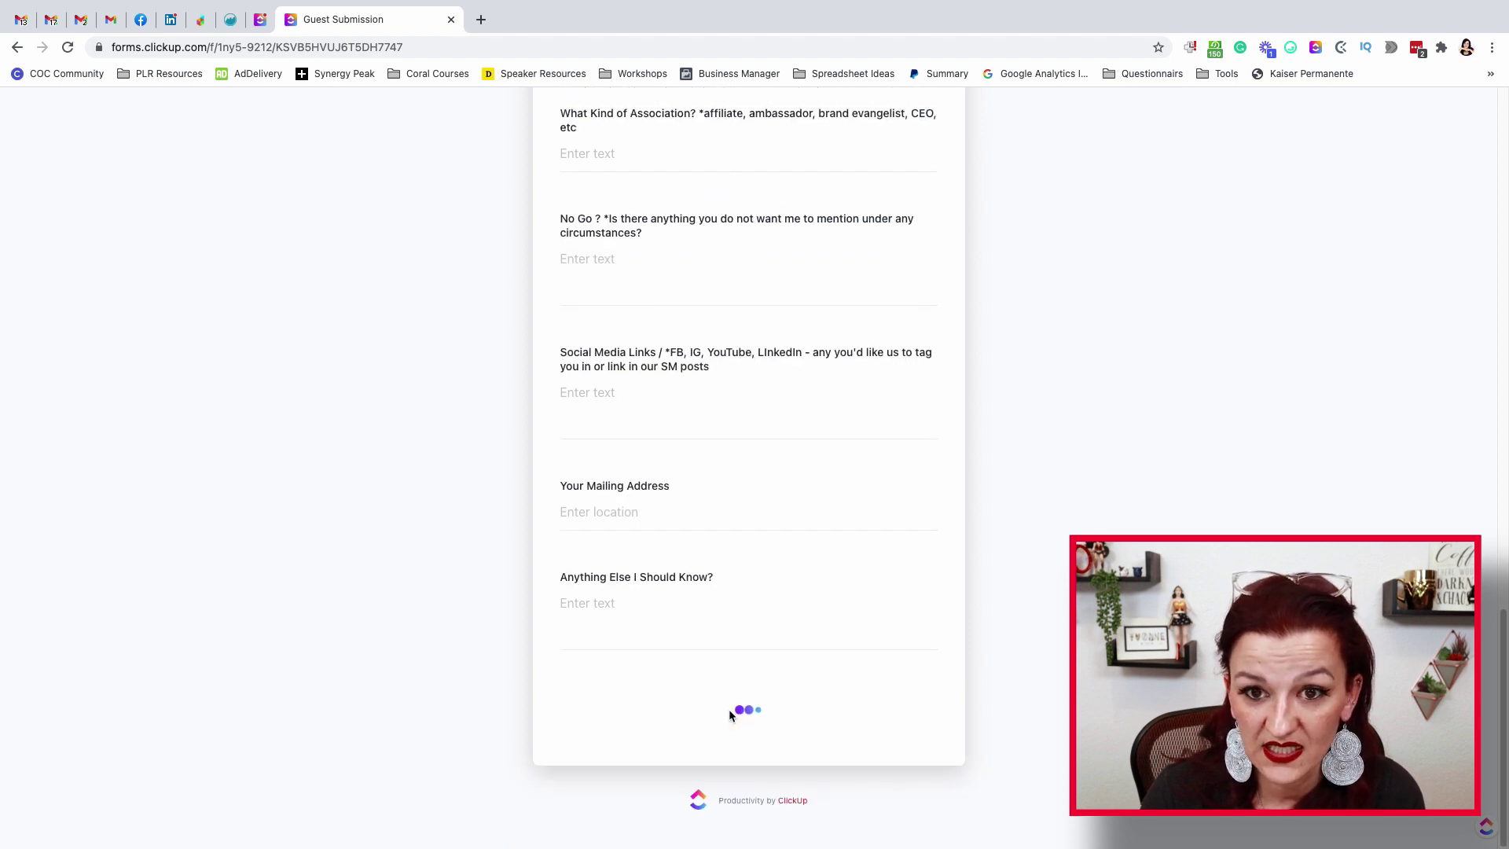
Step: Back in ClickUp, open the new Proposed Show Title task from the Incoming list view
{"action": "left_click", "coordinate": [262, 22]}
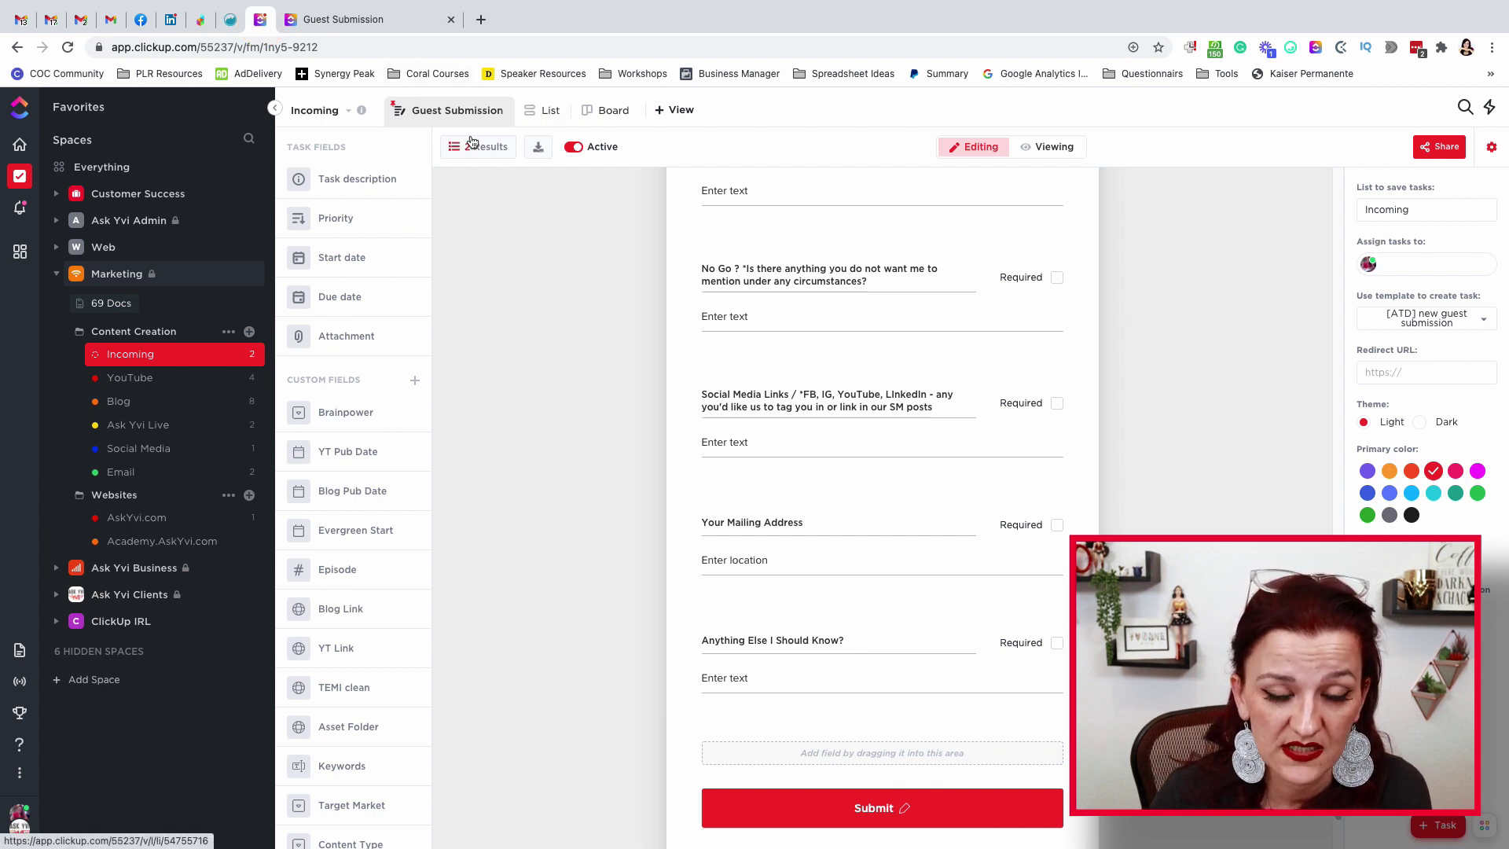
{"action": "left_click", "coordinate": [550, 115]}
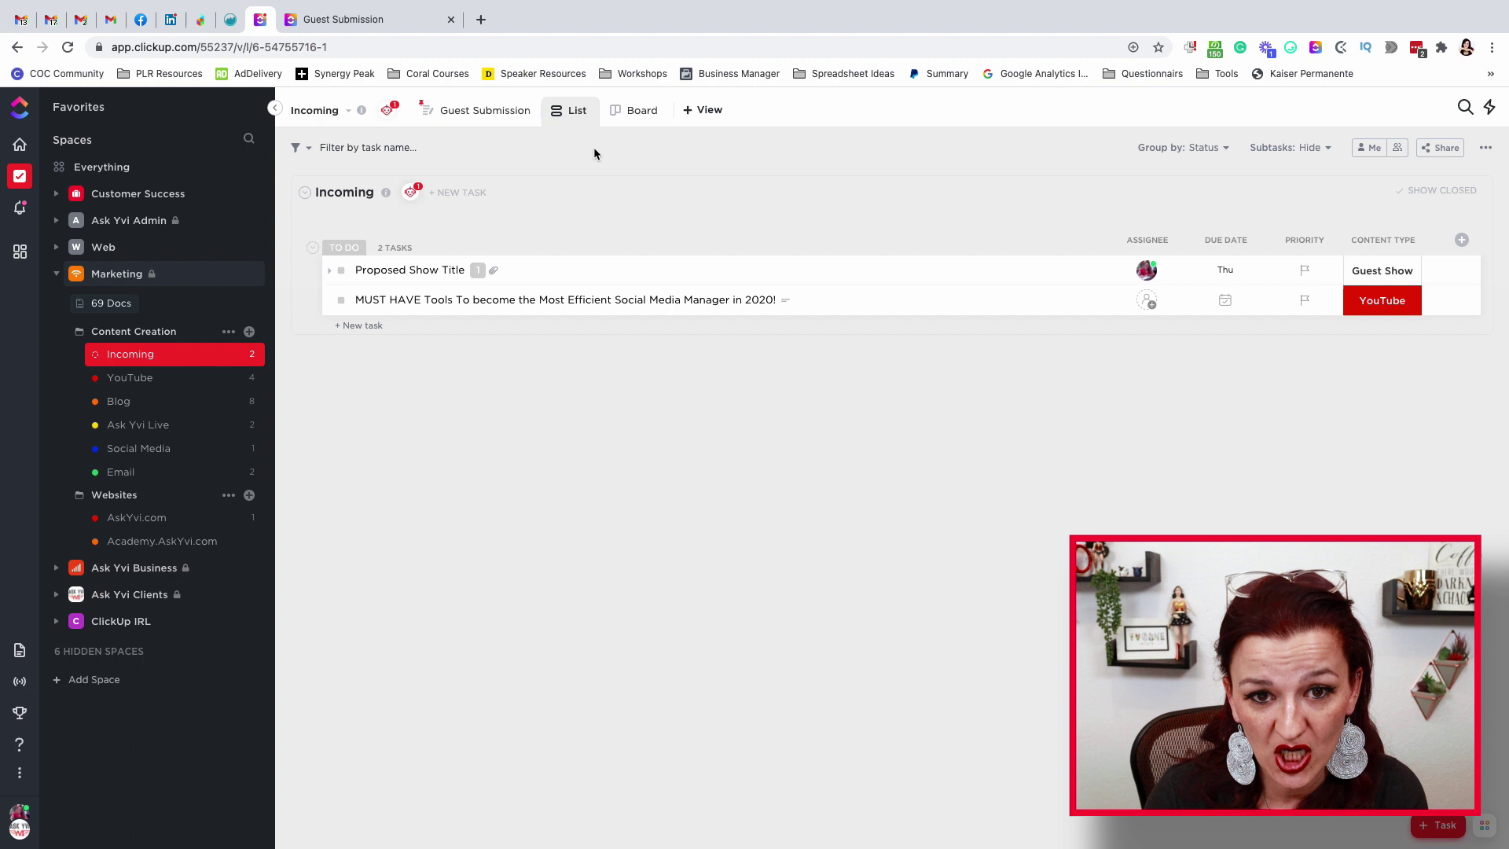
{"action": "left_click", "coordinate": [496, 111]}
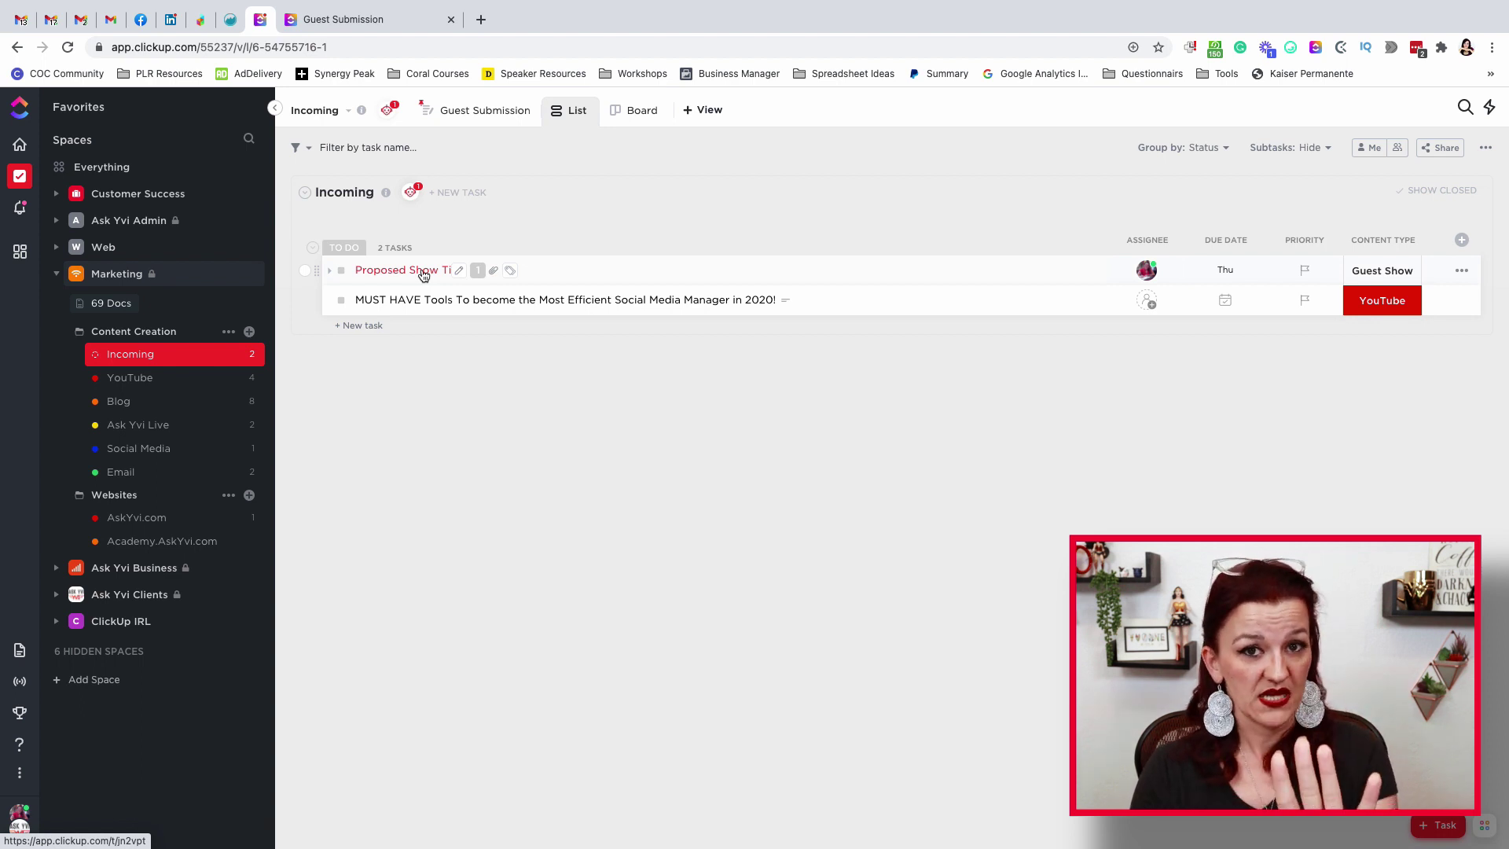
{"action": "left_click", "coordinate": [470, 112]}
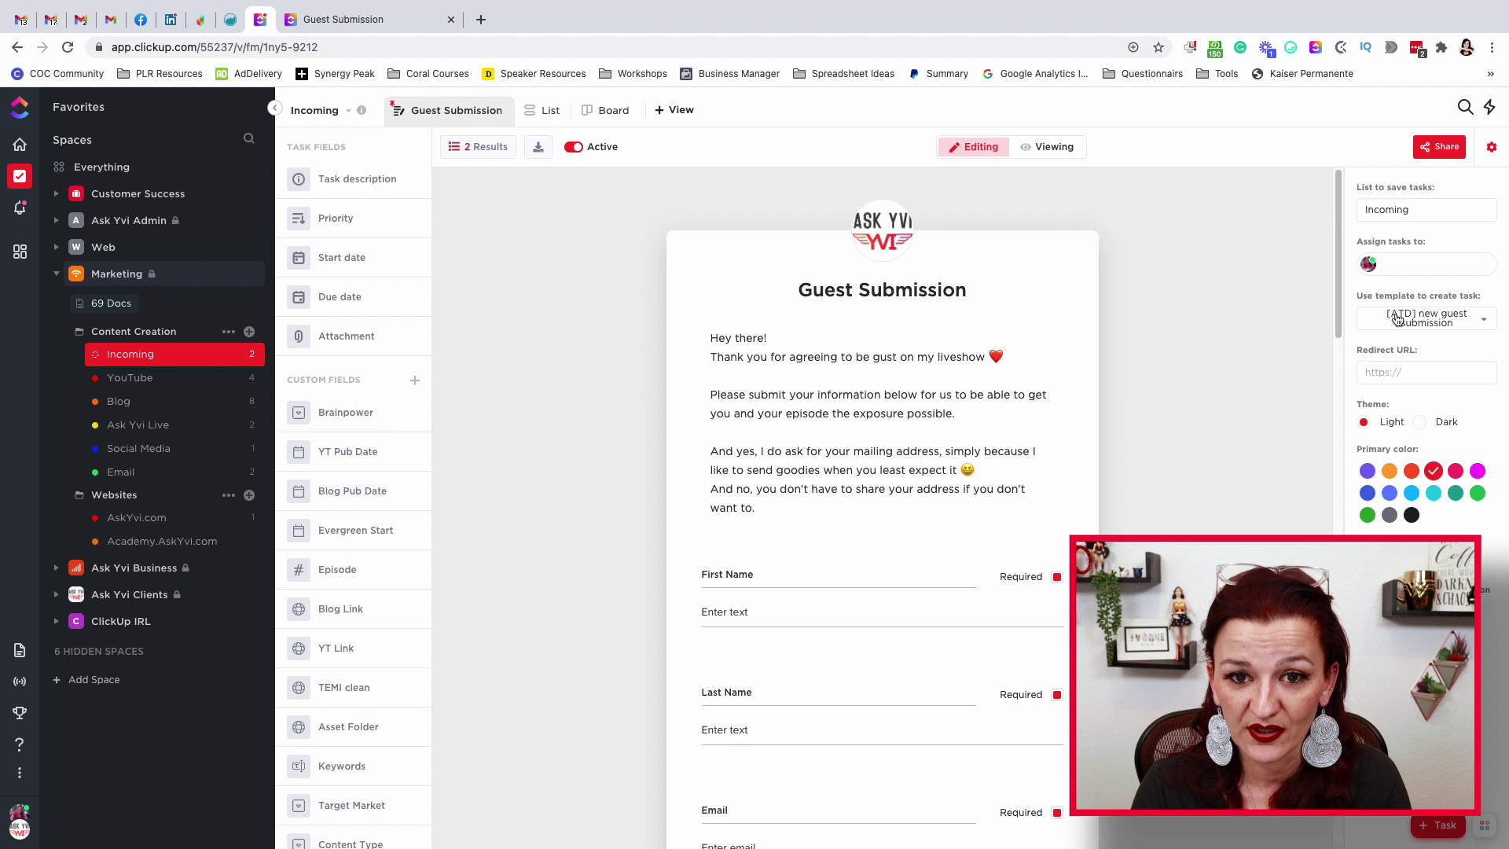
{"action": "left_click", "coordinate": [539, 112]}
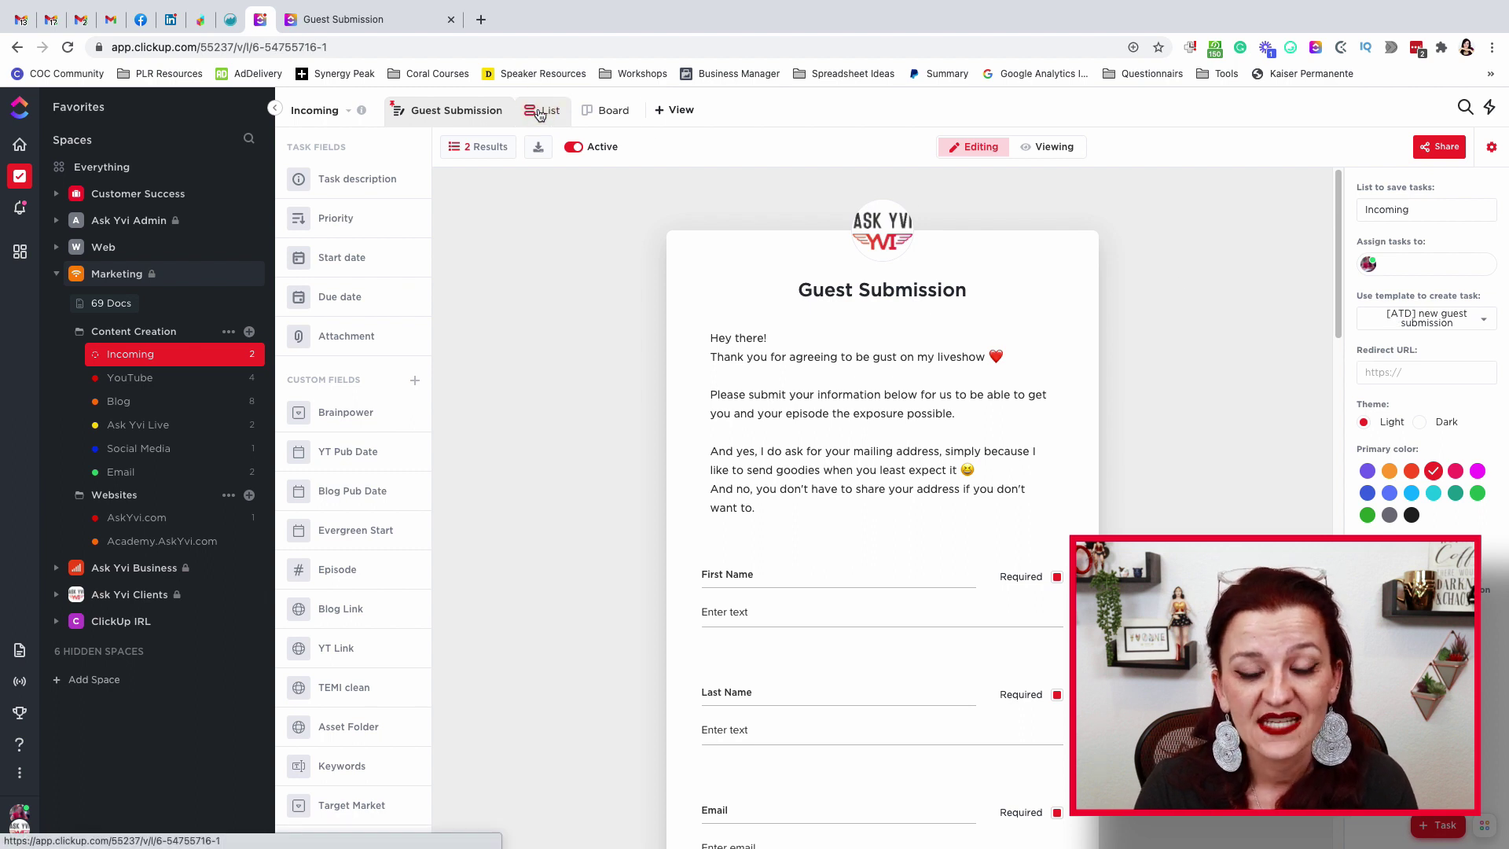
{"action": "left_click", "coordinate": [399, 269]}
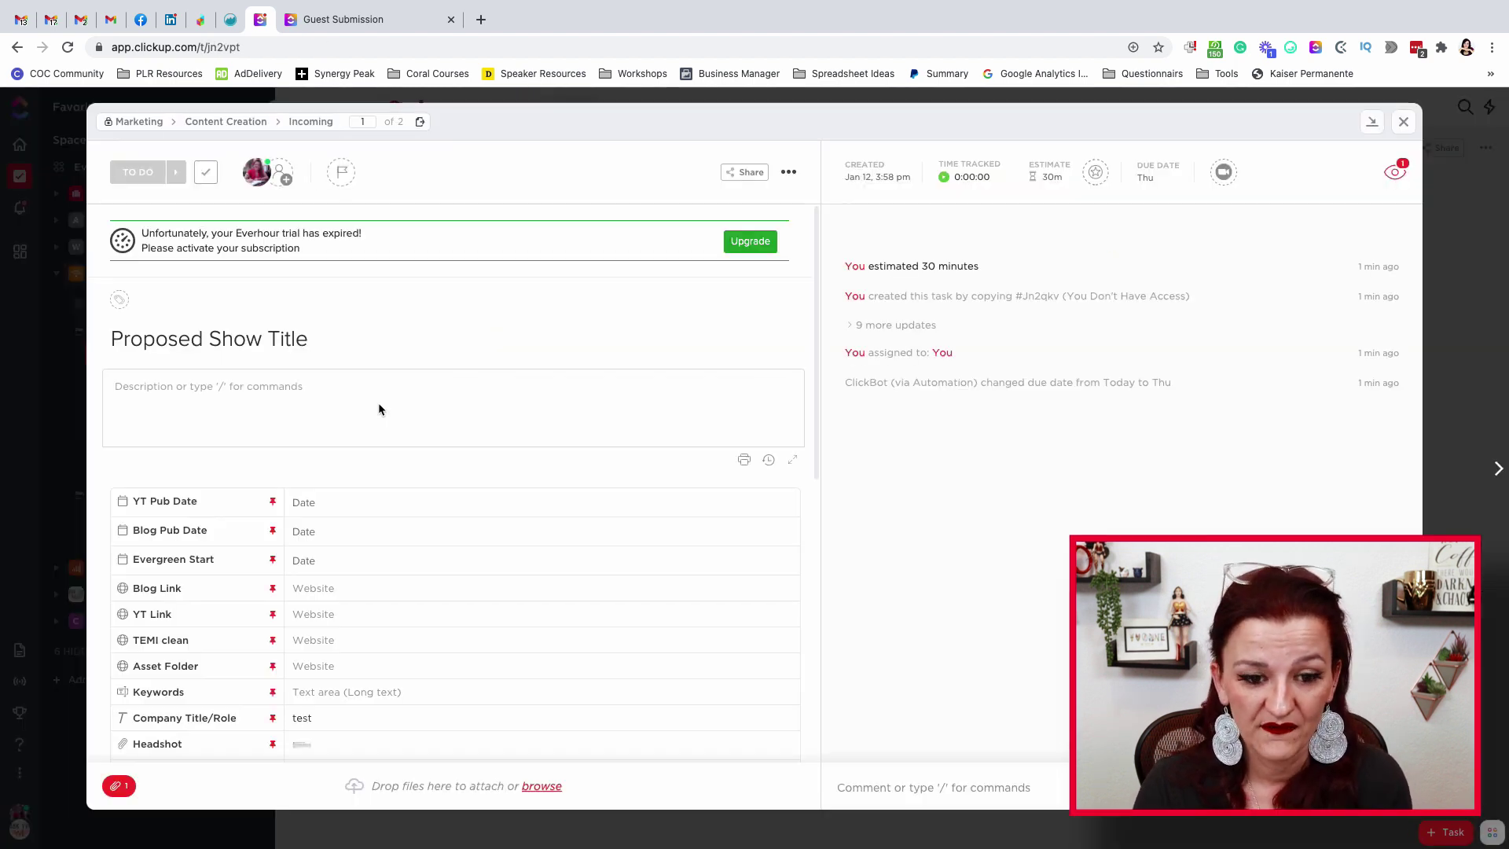
{"action": "scroll", "coordinate": [377, 424], "scroll_direction": "down", "scroll_amount": 5}
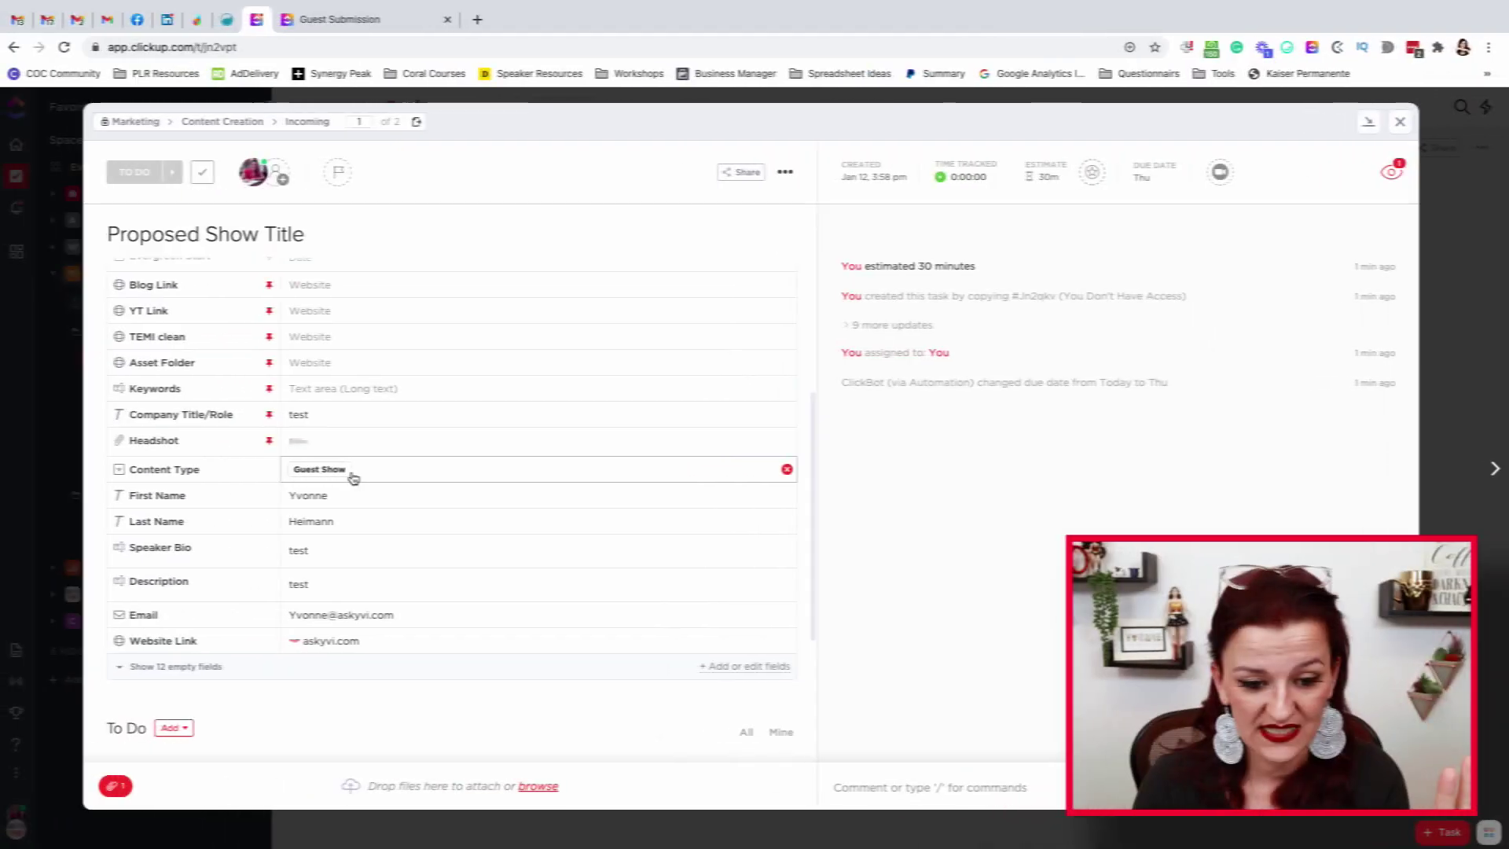
{"action": "scroll", "coordinate": [351, 479], "scroll_direction": "down", "scroll_amount": 5}
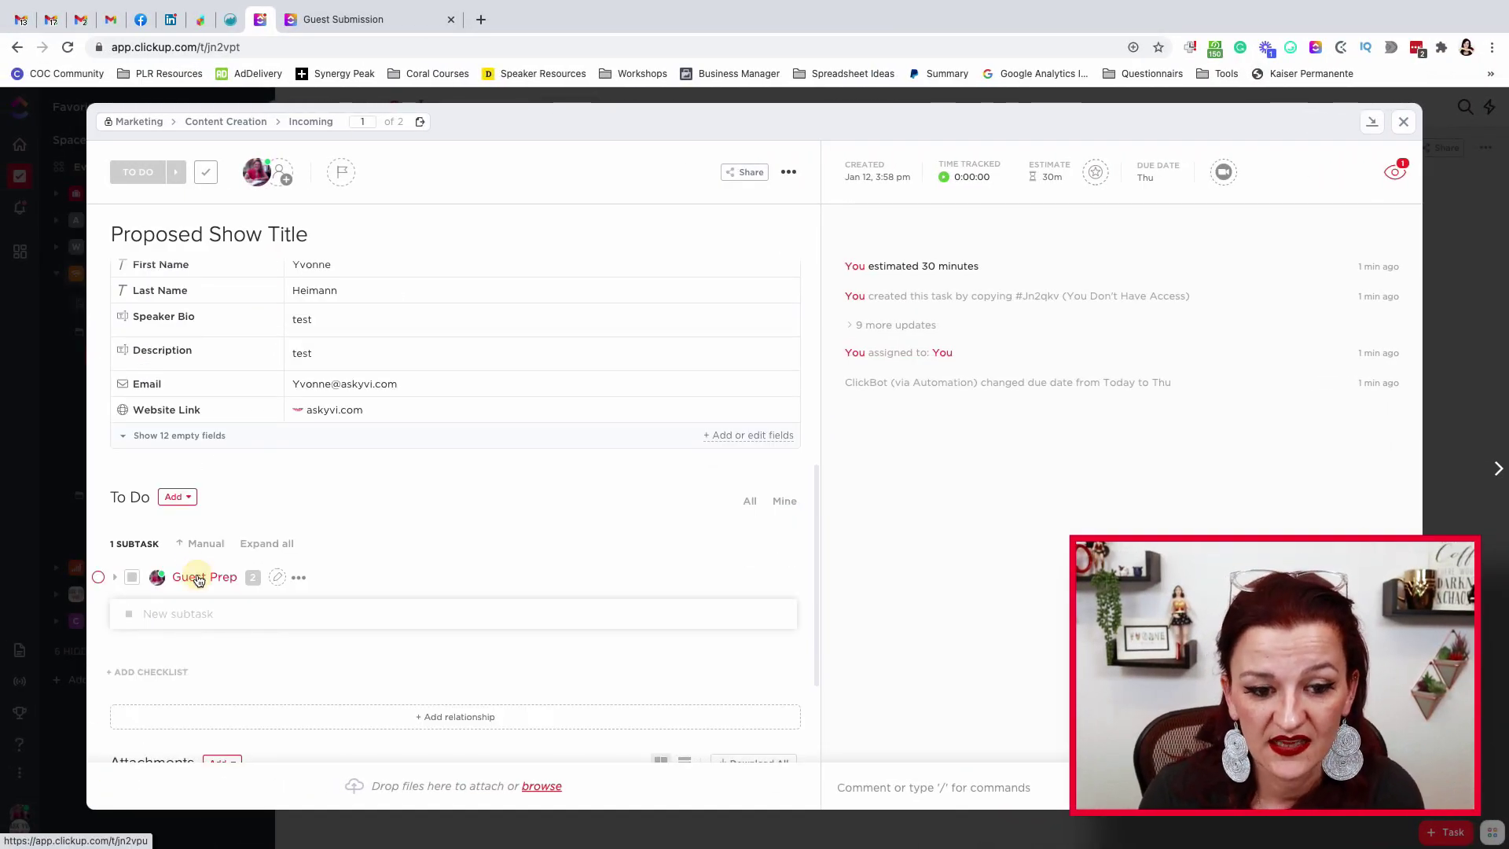
{"action": "left_click", "coordinate": [199, 577]}
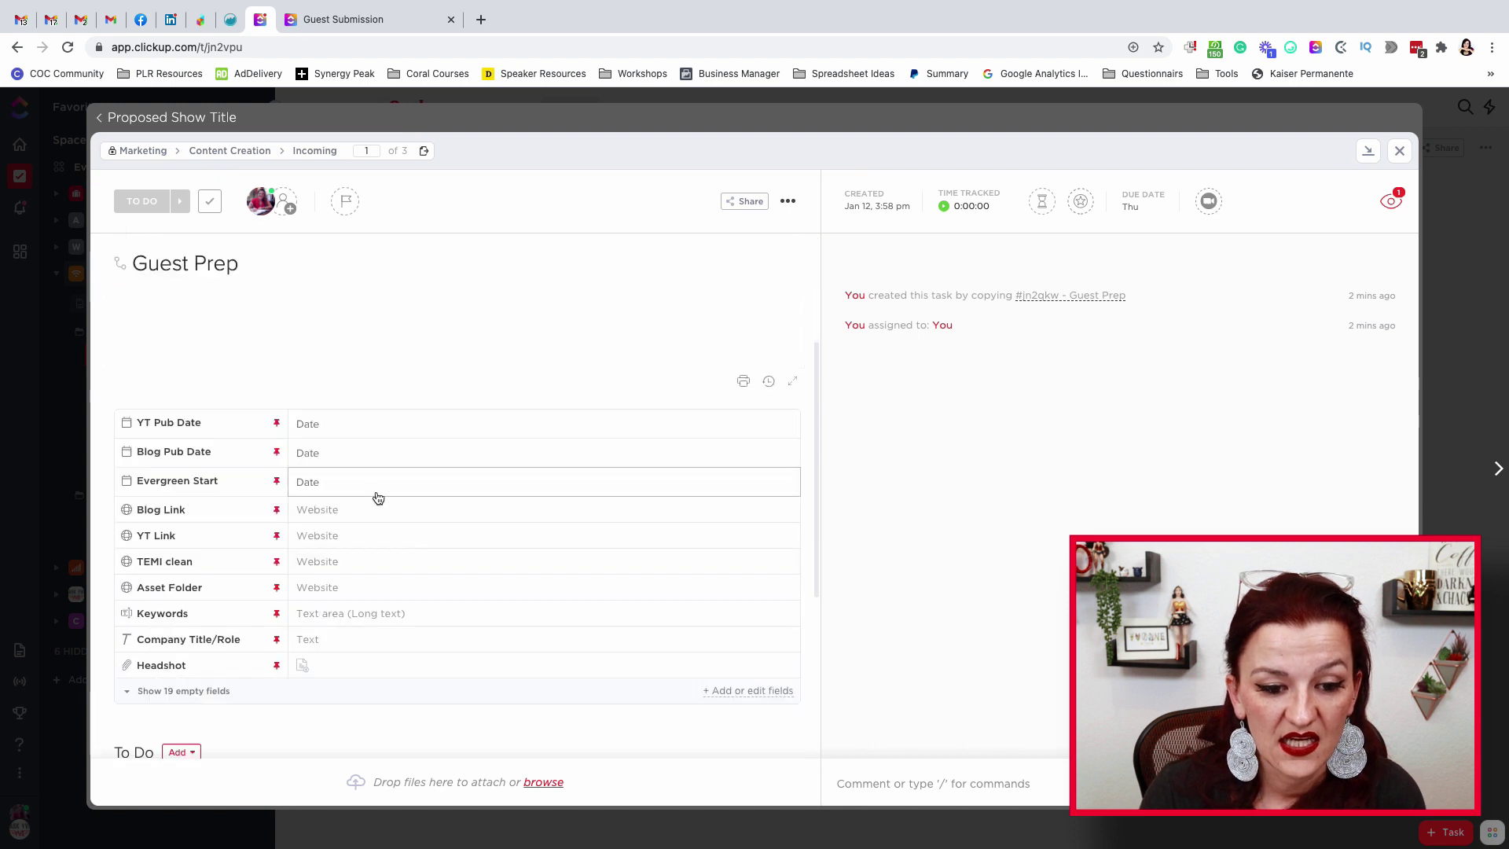
{"action": "scroll", "coordinate": [388, 498], "scroll_direction": "down", "scroll_amount": 4}
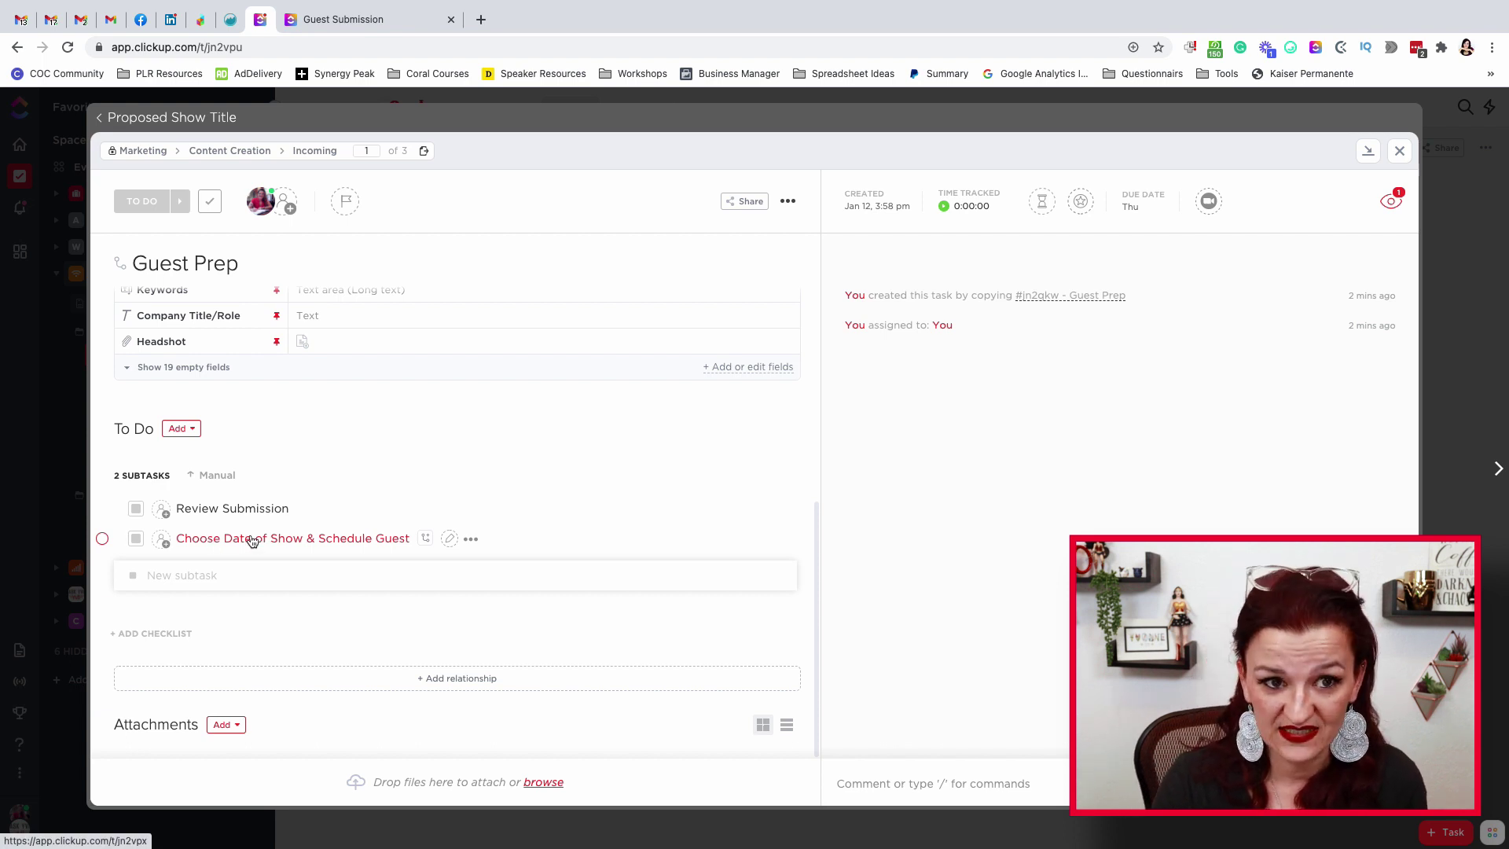
{"action": "left_click", "coordinate": [189, 117]}
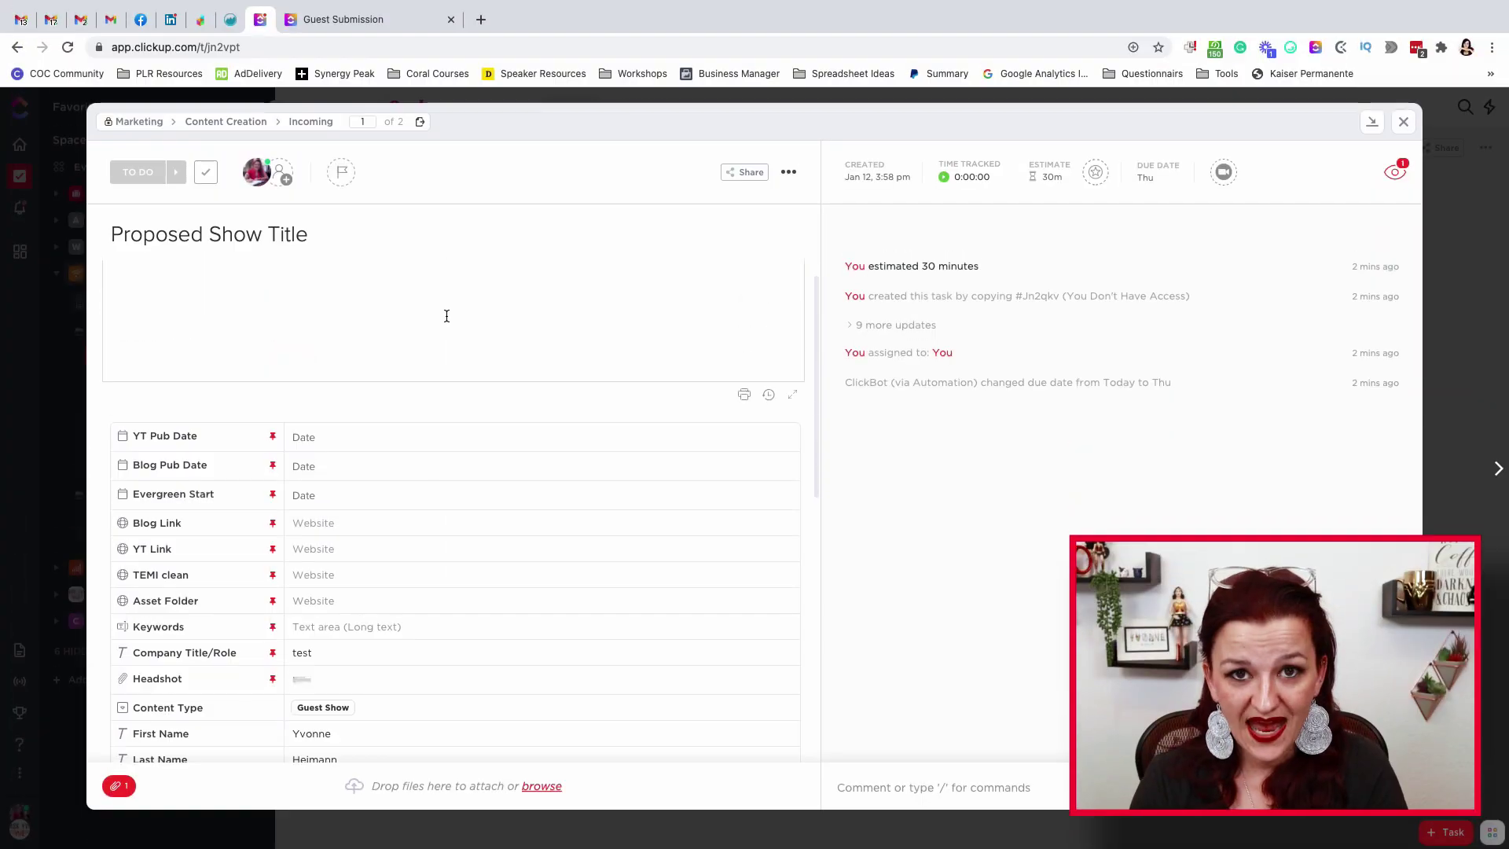
{"action": "scroll", "coordinate": [447, 315], "scroll_direction": "down", "scroll_amount": 5}
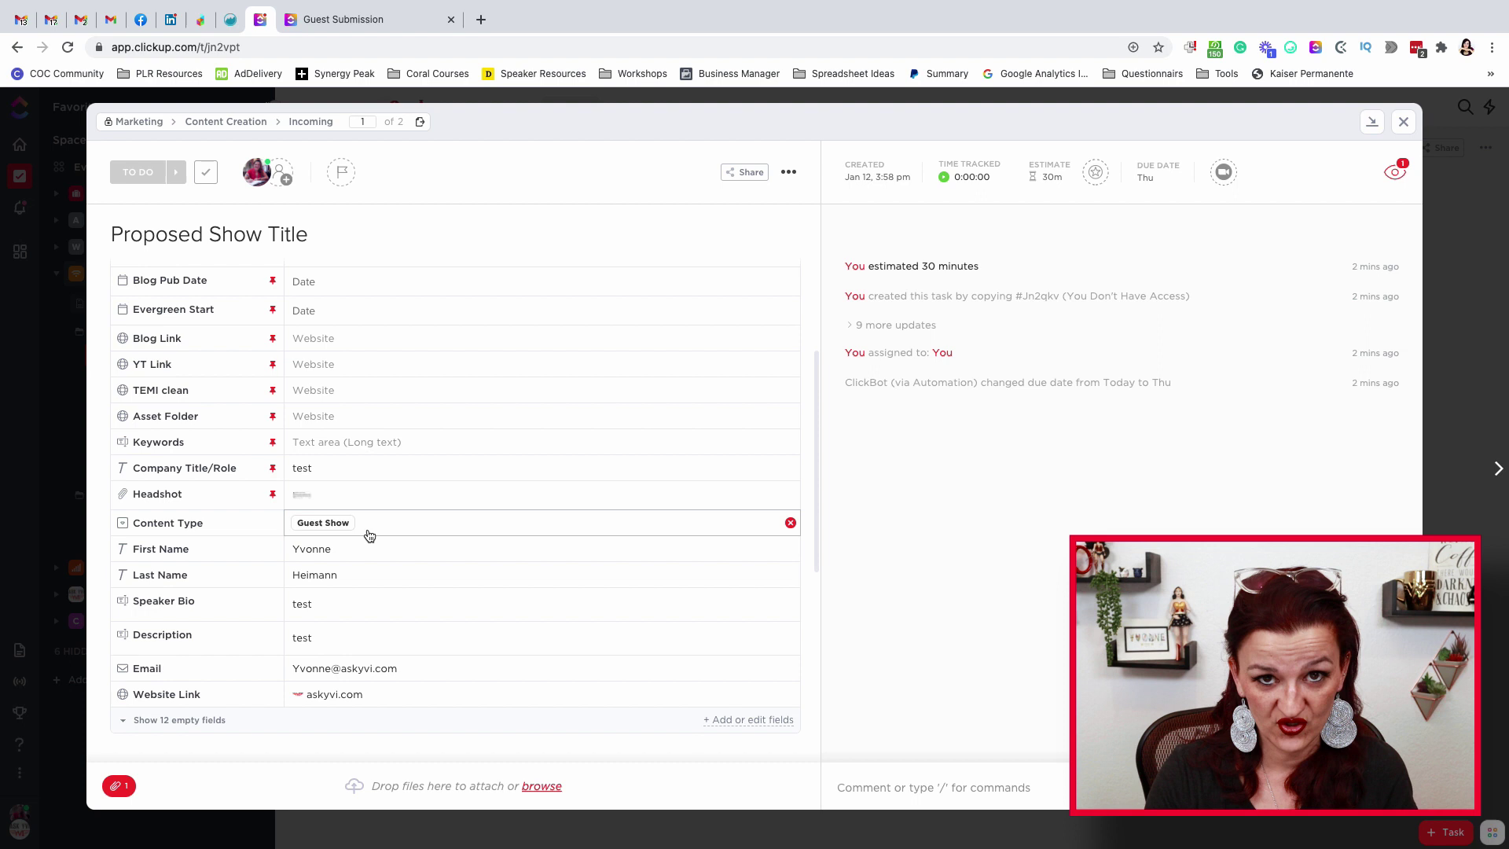
{"action": "scroll", "coordinate": [369, 535], "scroll_direction": "down", "scroll_amount": 8}
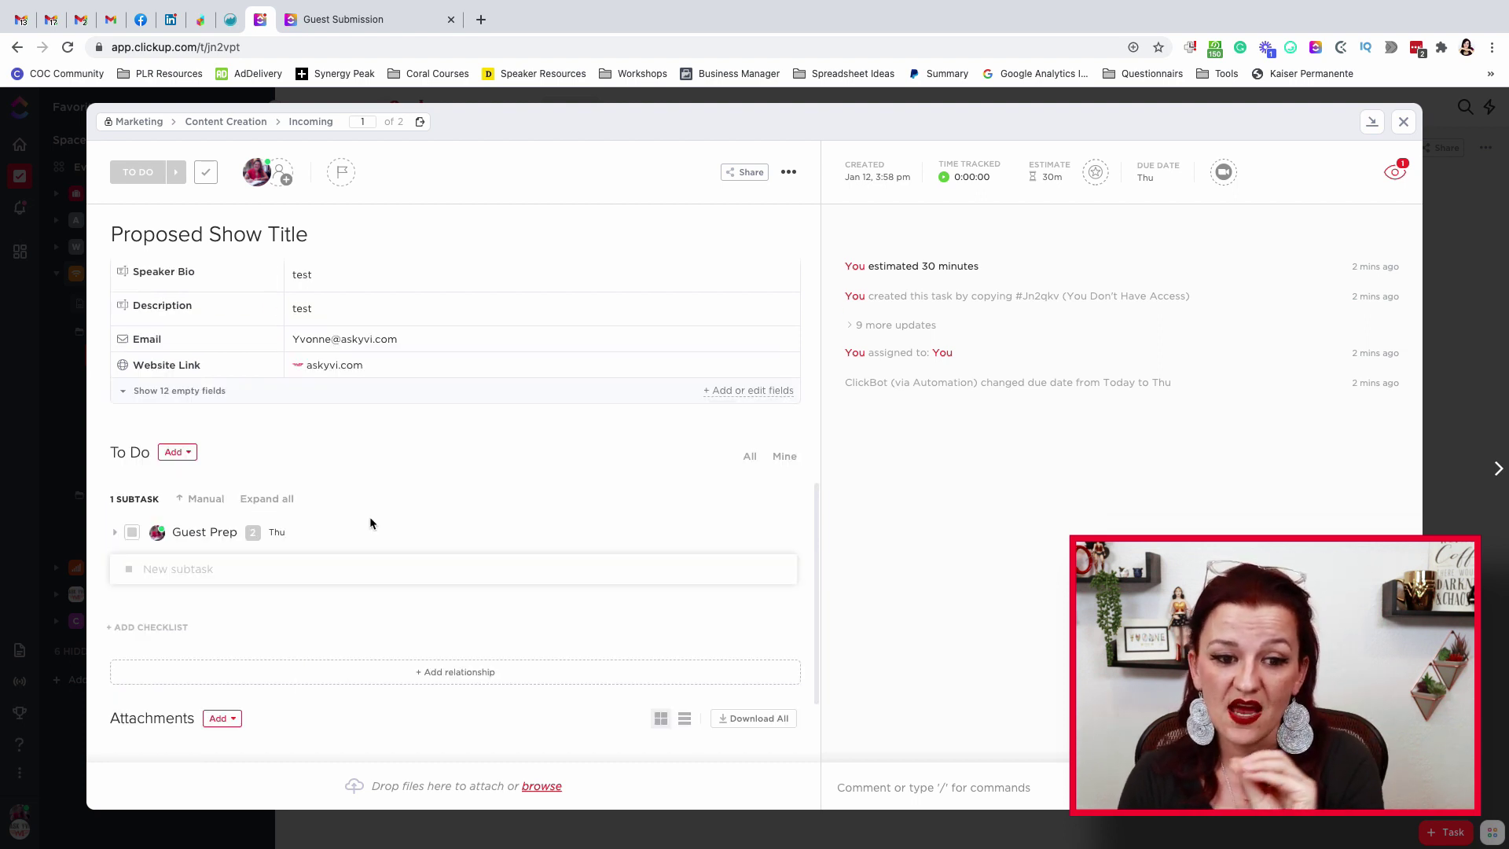